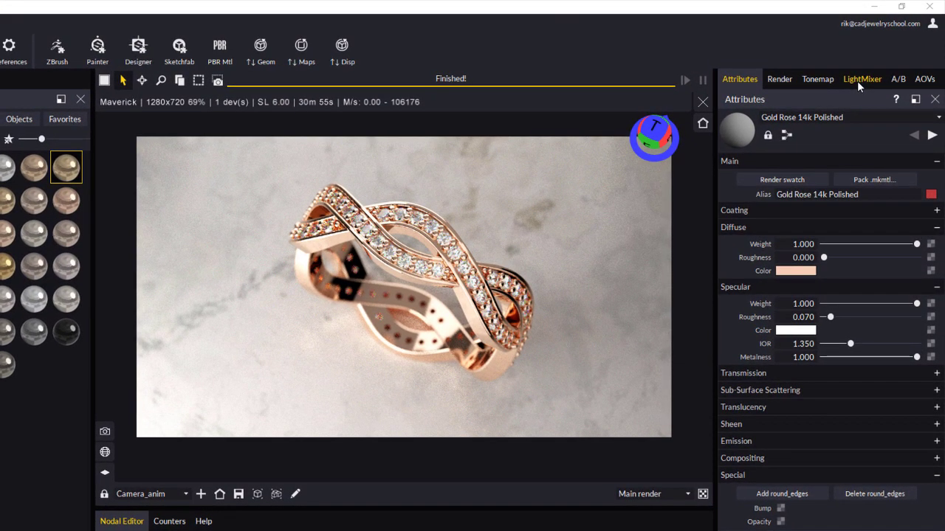
Check the LightMixer channel strengths, then show the 1280 x 720 WXGA render settings with target SL 6.000
click(861, 78)
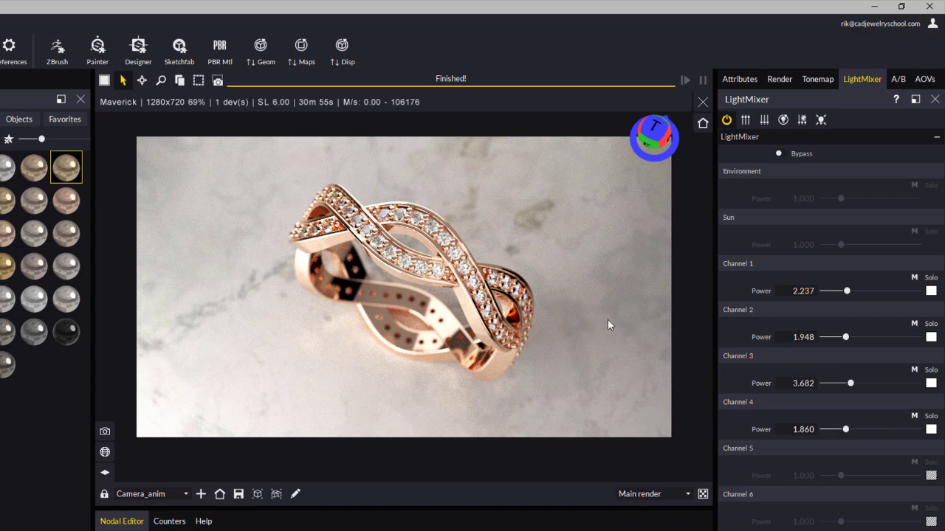
click(784, 78)
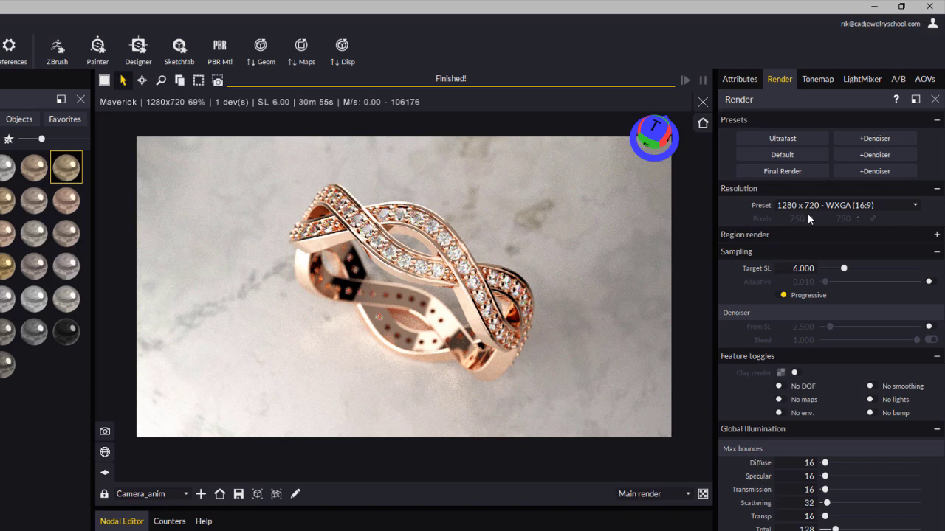
click(861, 206)
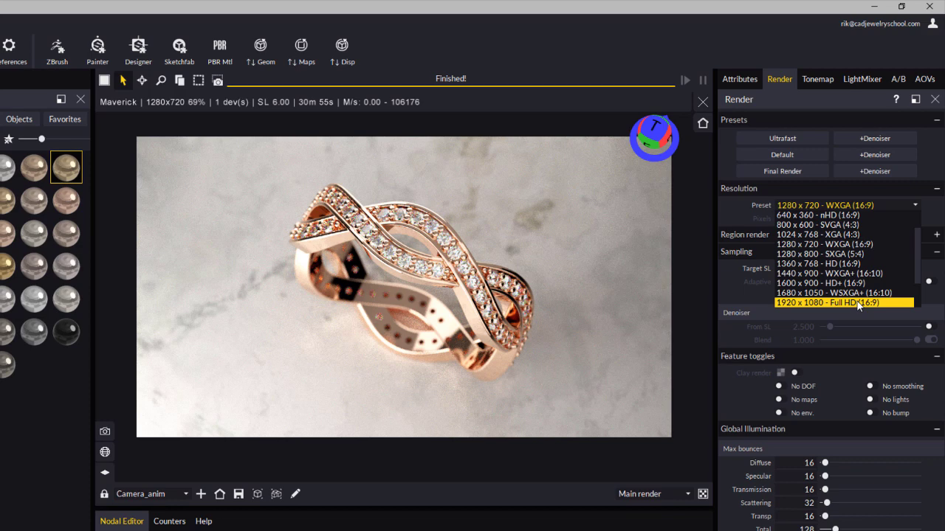
click(721, 209)
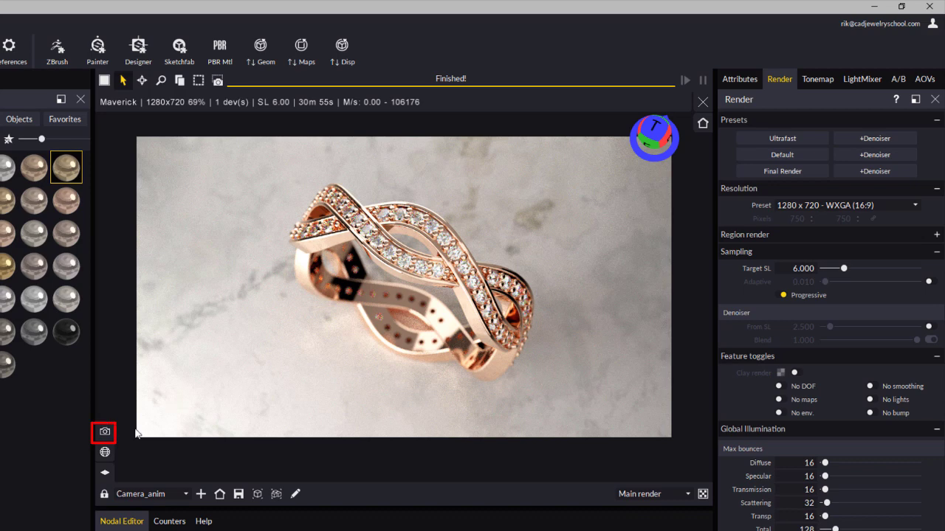
Show Camera_anim's lens settings and autofocus it on the ring, moving focus to 17.342 cm
click(105, 432)
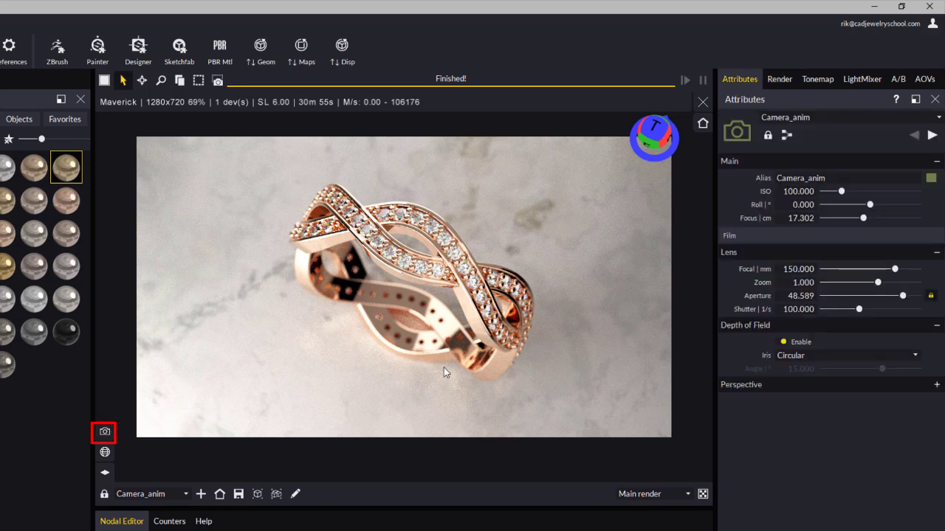
click(790, 310)
right_click(408, 263)
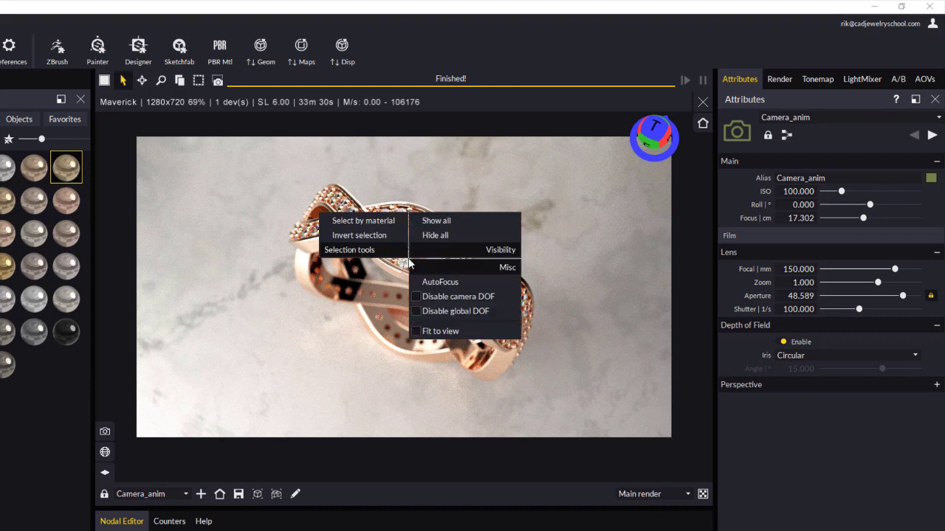
click(438, 284)
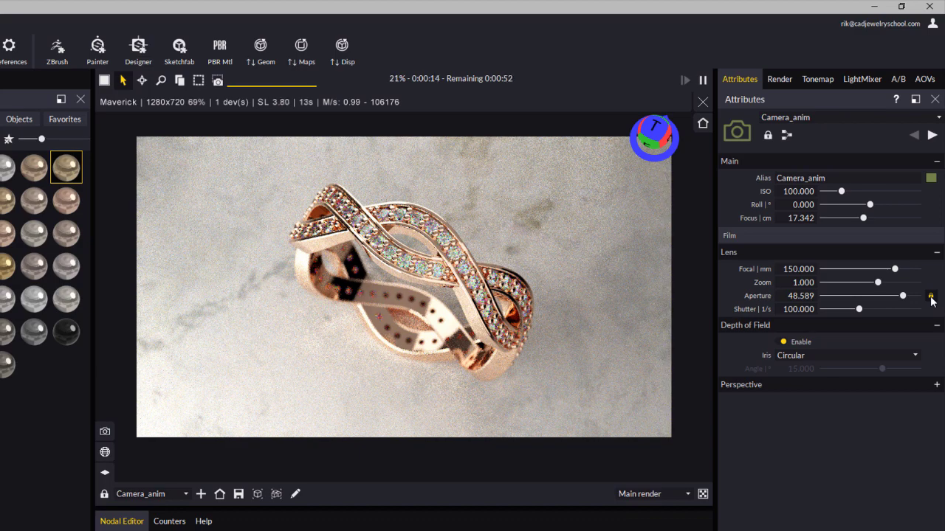
Toggle the aperture lock off and on, try aperture 11.652, then raise it back to about 52.223
click(931, 297)
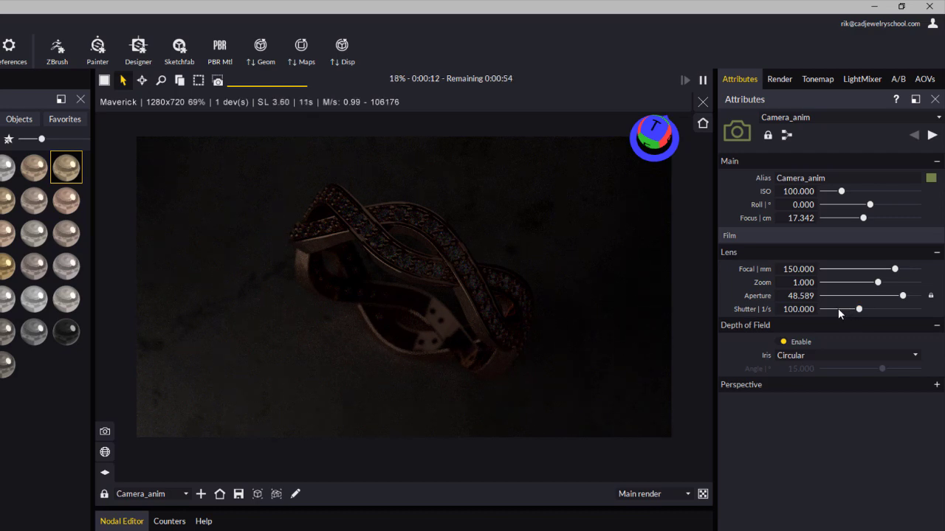
click(930, 297)
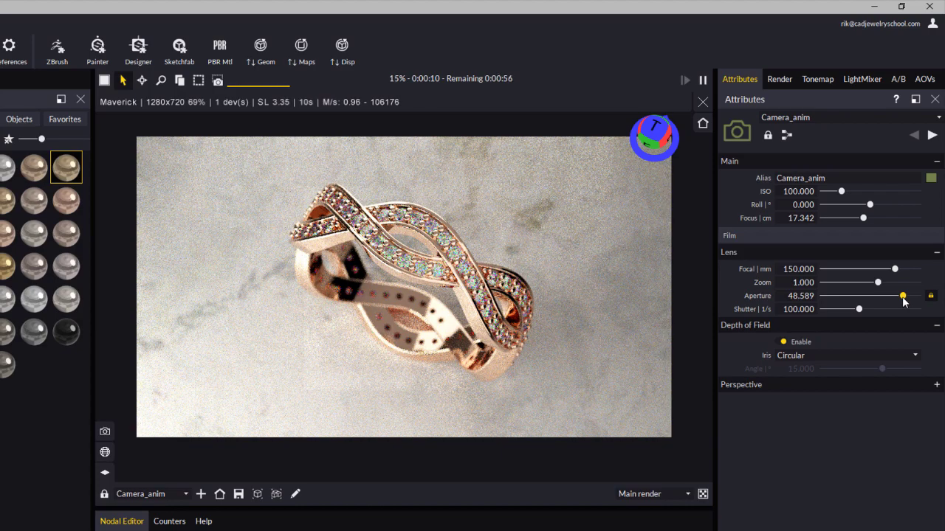
drag(903, 296, 890, 296)
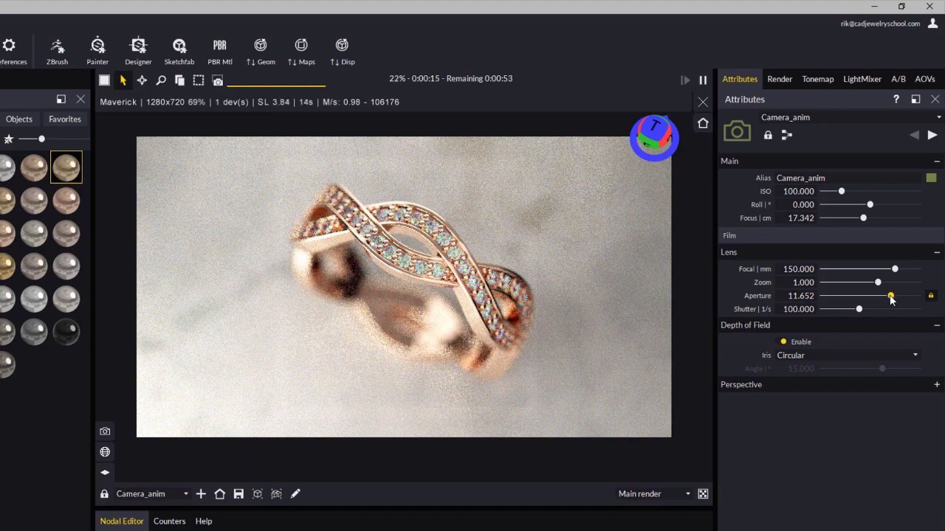
drag(891, 298, 901, 301)
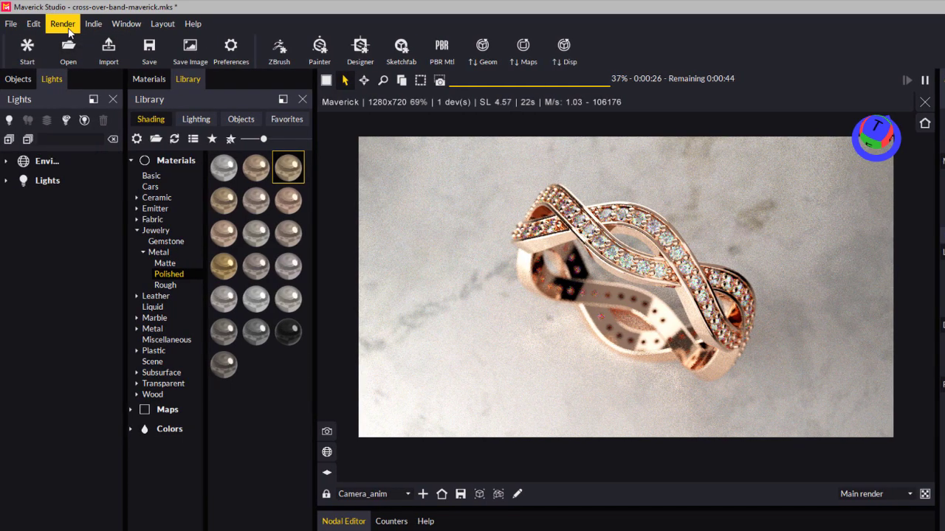
Open the Turntable Animation settings (360°, 8 s, 30 FPS, 240 frames) and move the dialog left
click(66, 26)
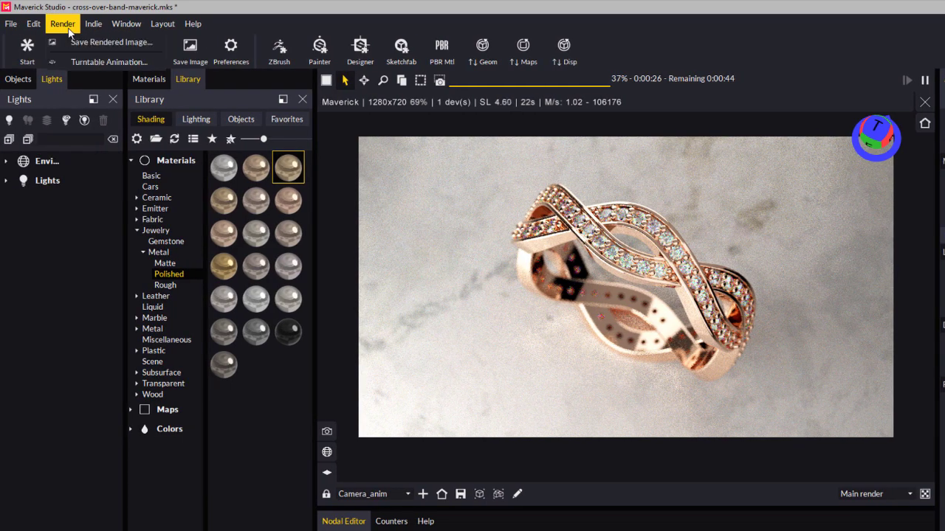
click(151, 64)
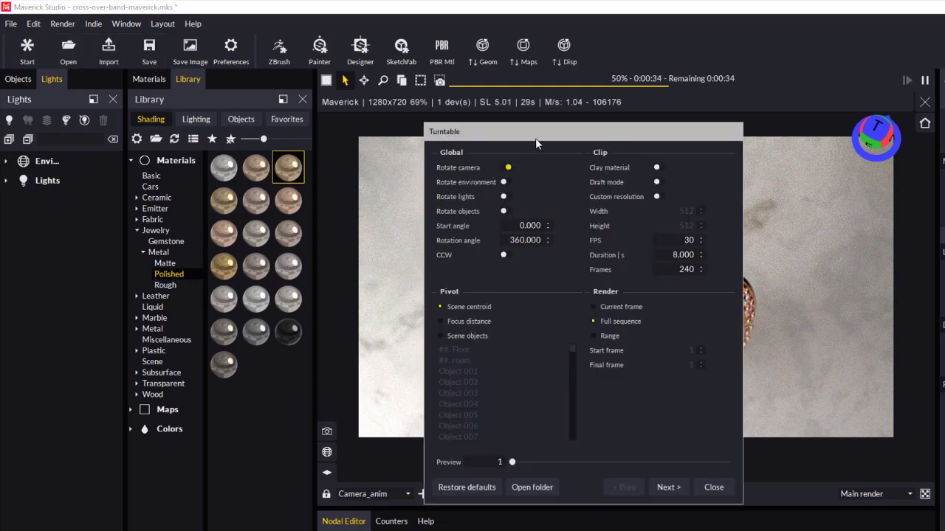
drag(536, 143, 146, 105)
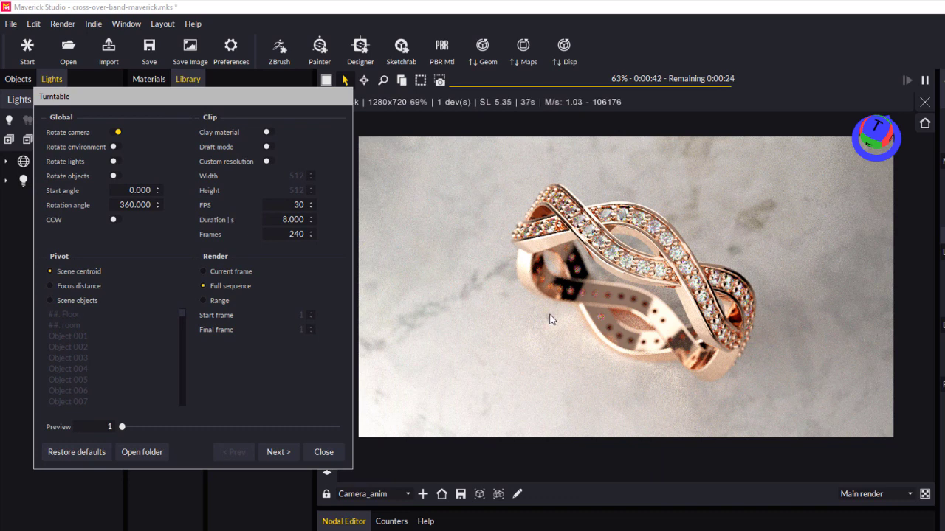
Enable Clay material for the turntable and confirm the frame rate stays at 30 FPS
click(271, 133)
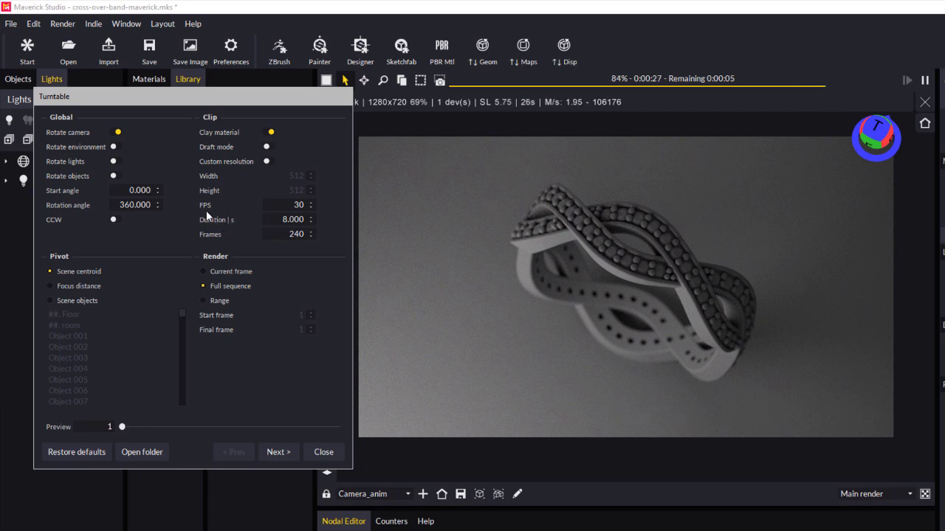
double_click(299, 205)
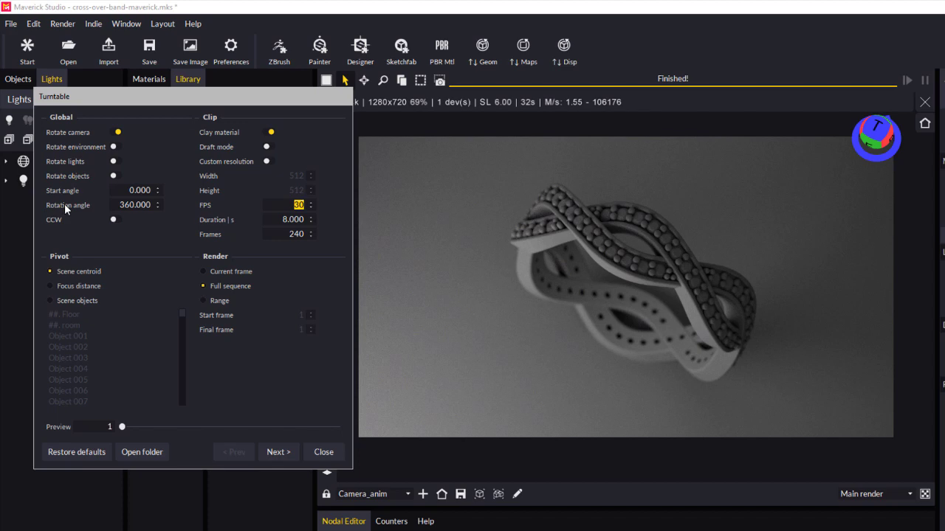
click(67, 243)
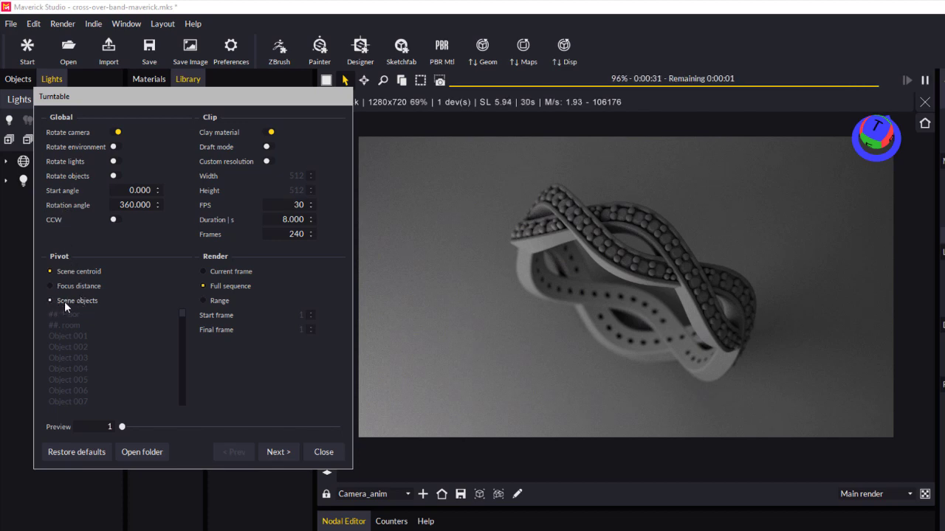
Pivot the turntable on the ##. room scene object and preview the clay ring around frames 40 and 91
click(64, 302)
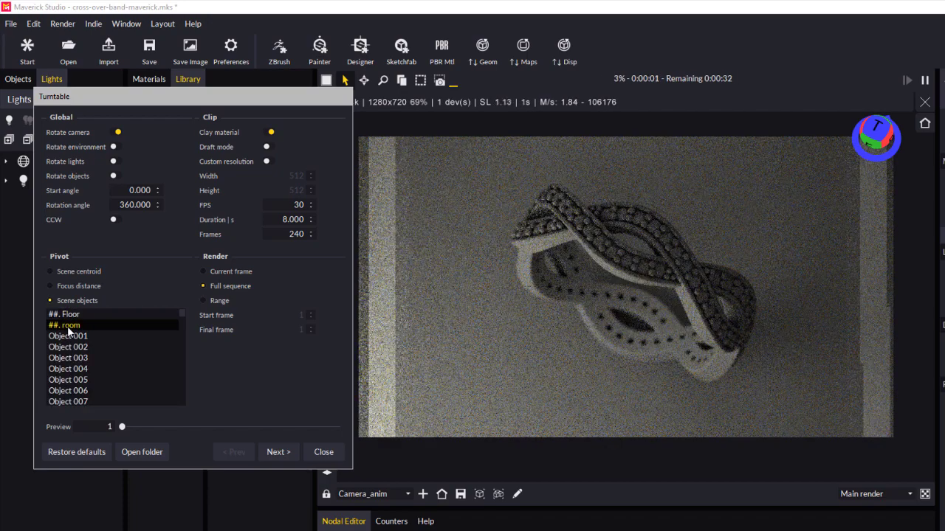
click(68, 328)
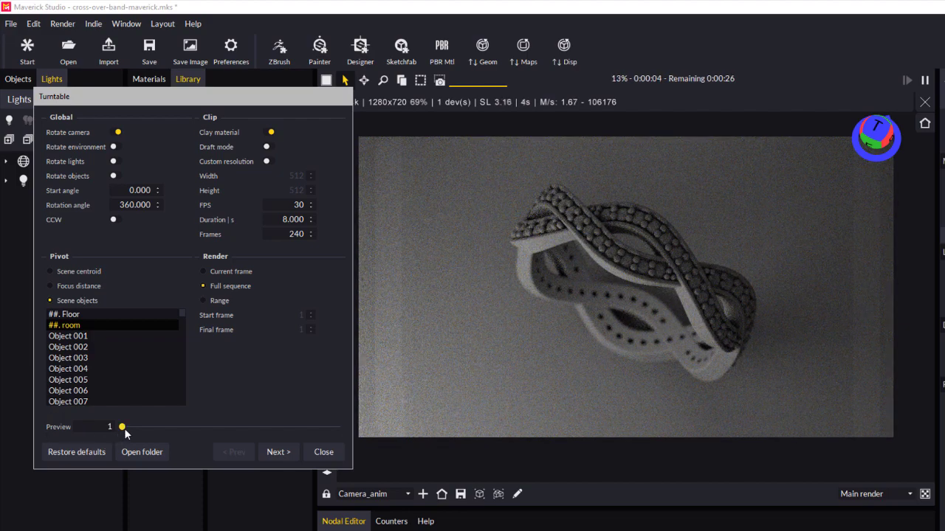
drag(123, 429, 160, 429)
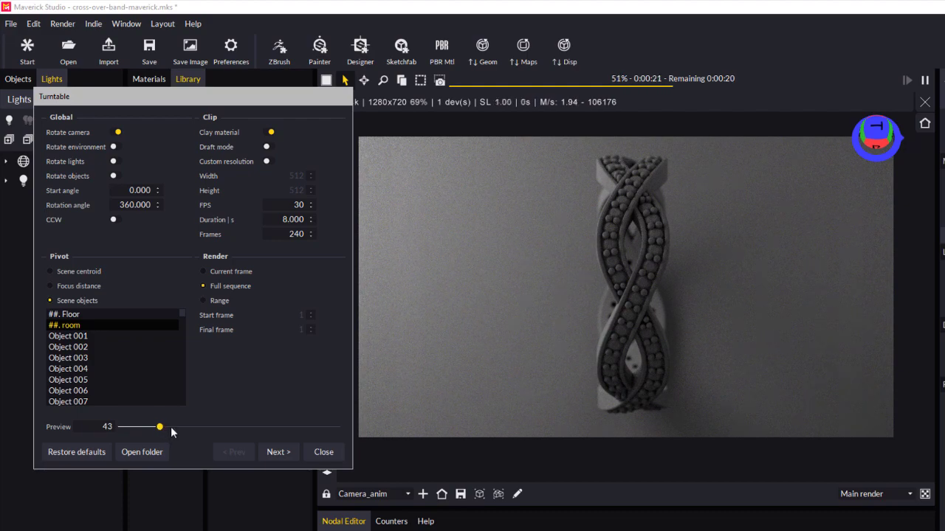
drag(161, 431, 101, 439)
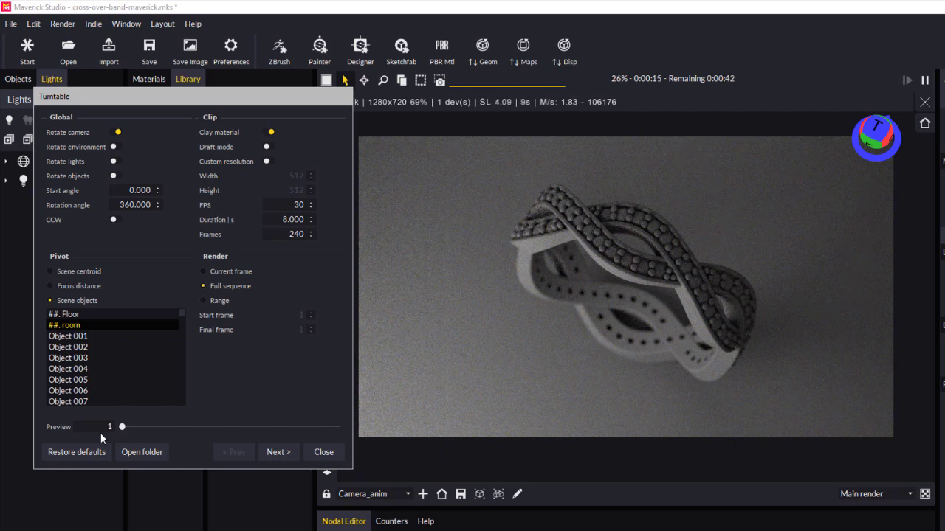
Close the turntable settings and orbit the camera slightly around the full-colour ring
click(323, 452)
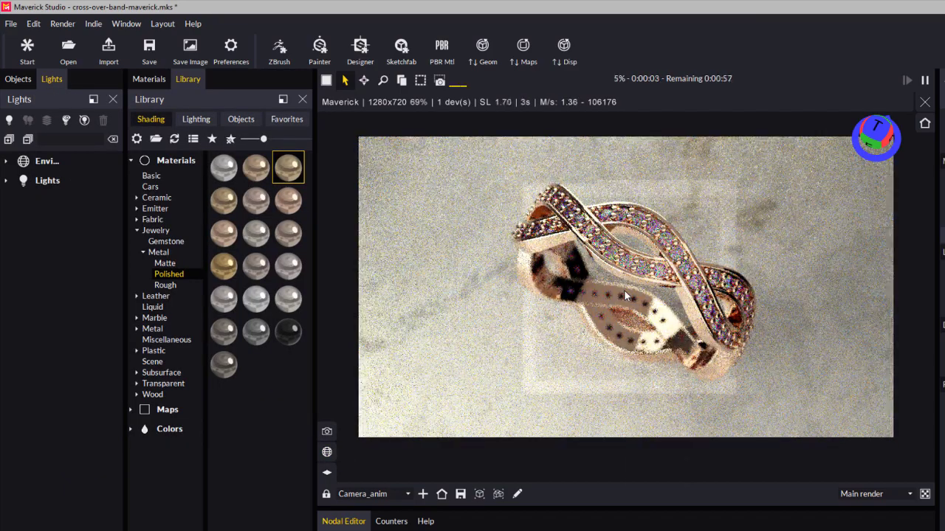
key(shift)
shift+click(639, 285)
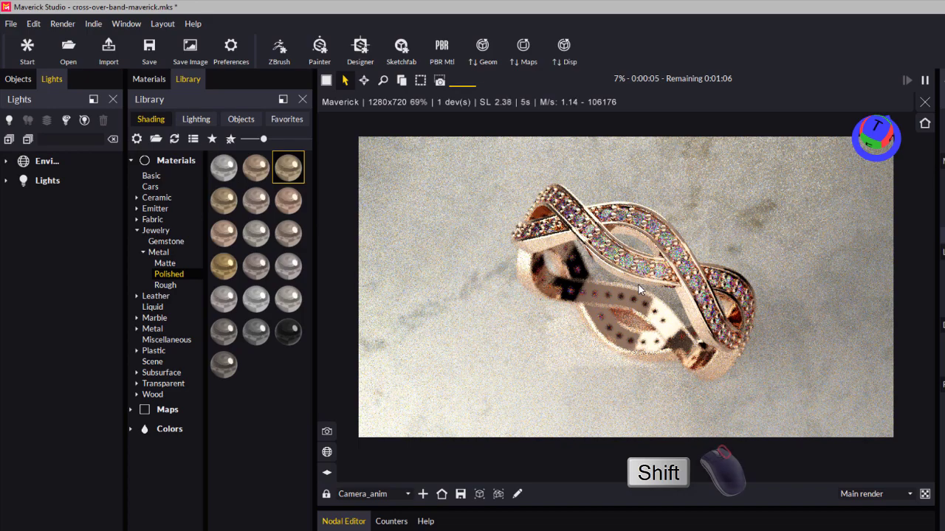
mouse_move(637, 283)
shift+mouse_down()
mouse_move(619, 288)
mouse_move(638, 287)
shift+mouse_up()
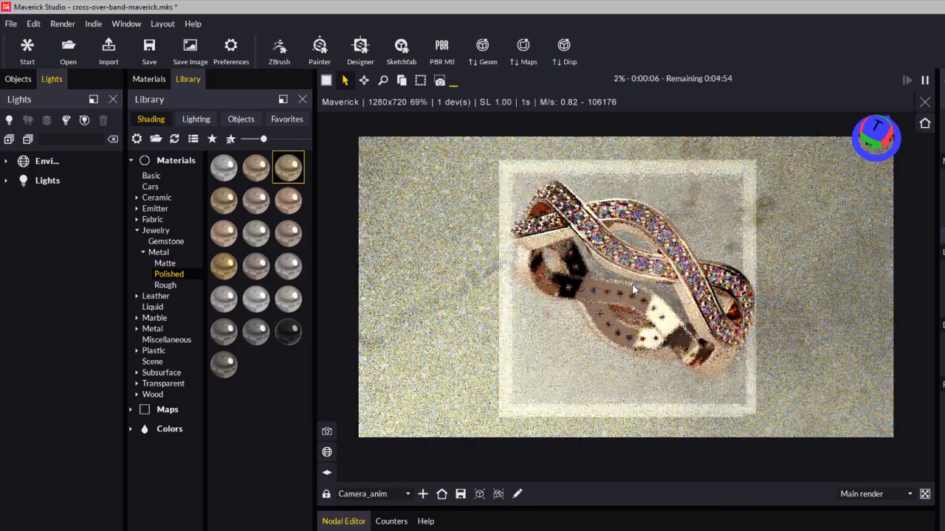
click(55, 28)
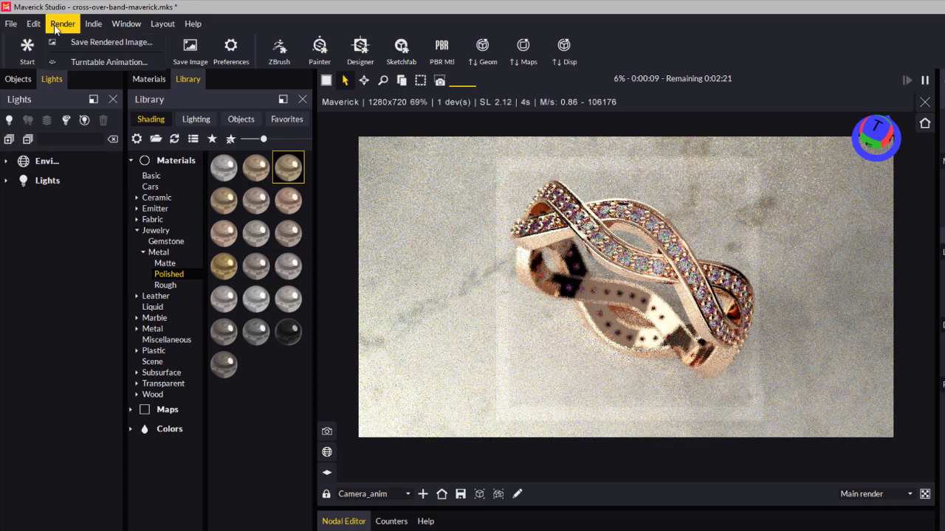
Reopen the Turntable settings, pivot on the ##. room scene object, and preview frame 44
click(71, 62)
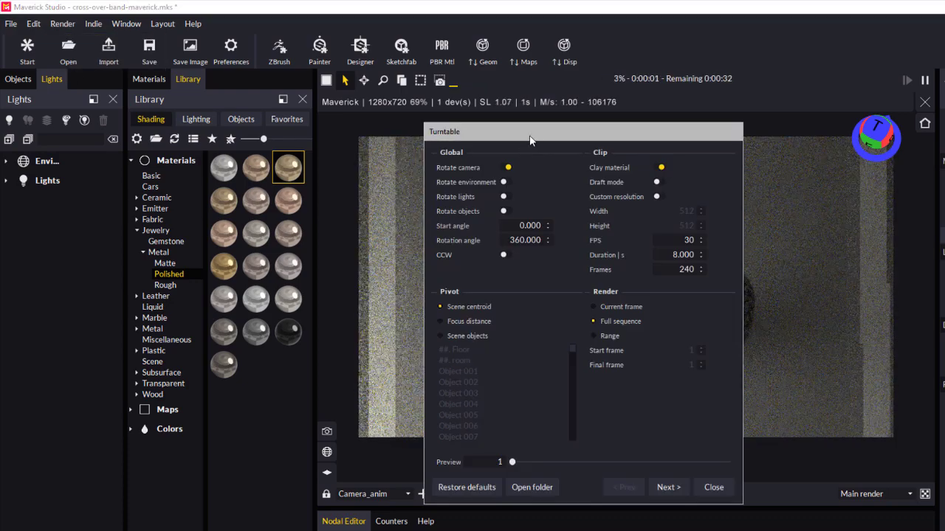
drag(531, 139, 127, 120)
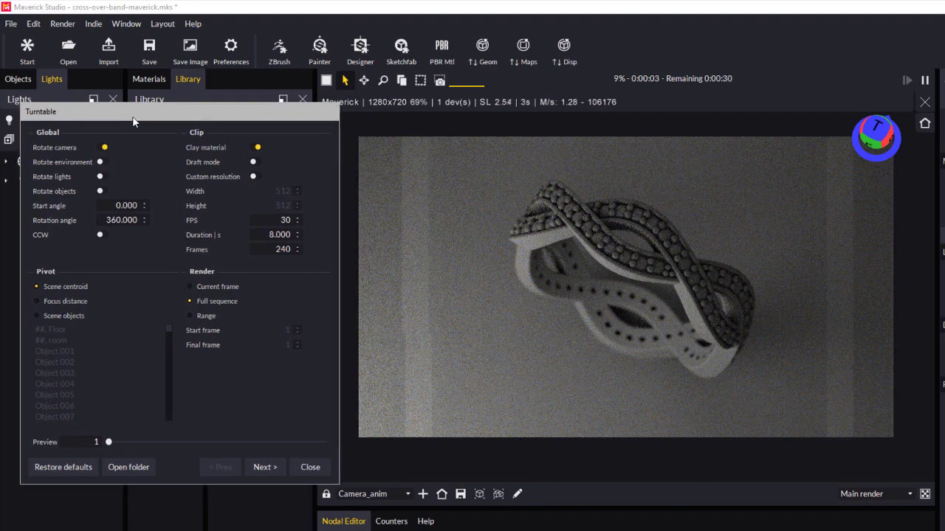
click(45, 318)
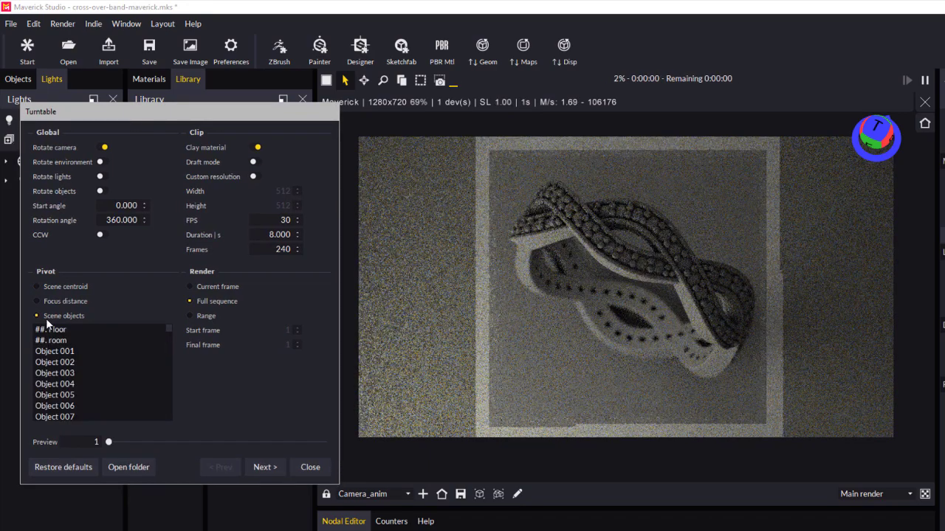
click(48, 340)
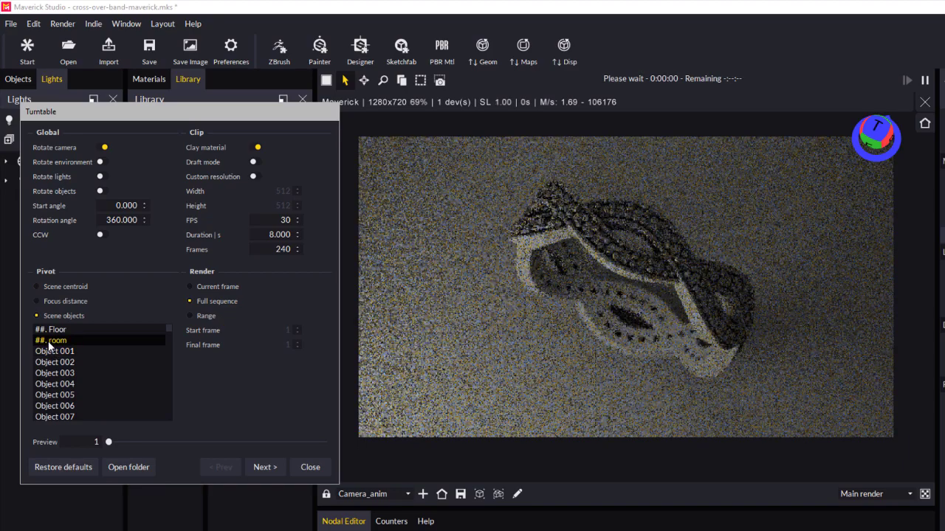
drag(109, 443, 148, 444)
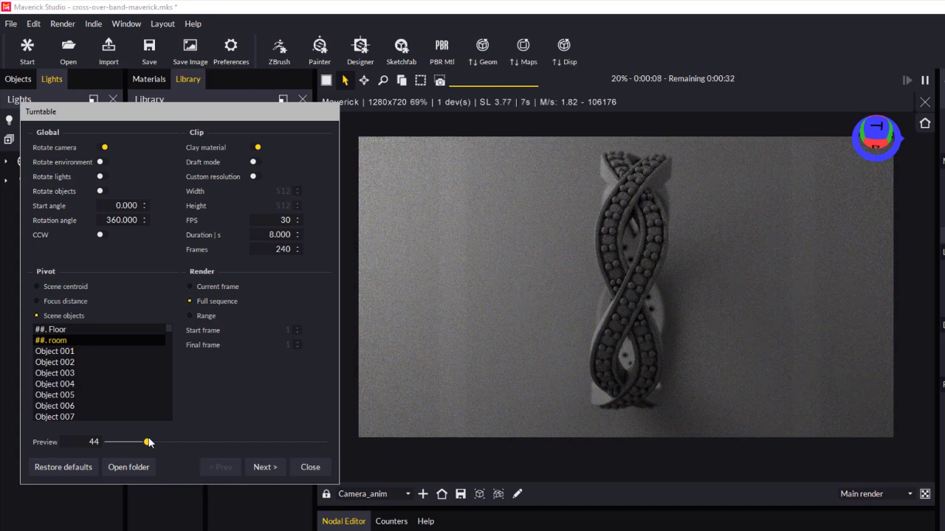
Set the turntable output file to image.jpg in the cross over band animations folder
click(264, 468)
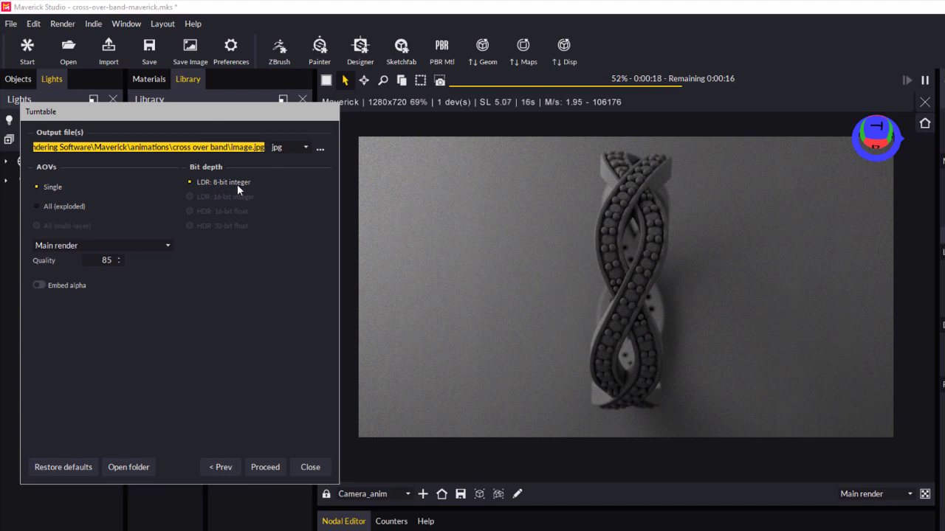
click(321, 149)
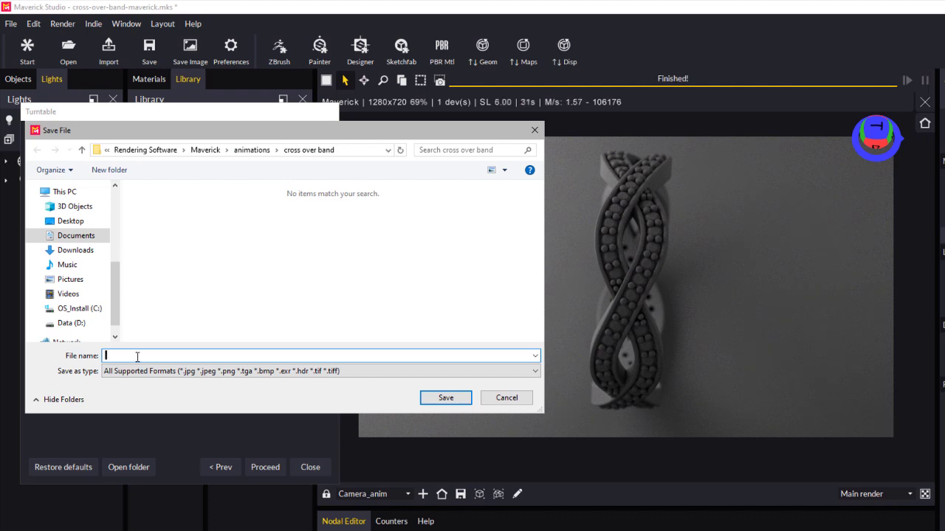
text(mage)
click(443, 398)
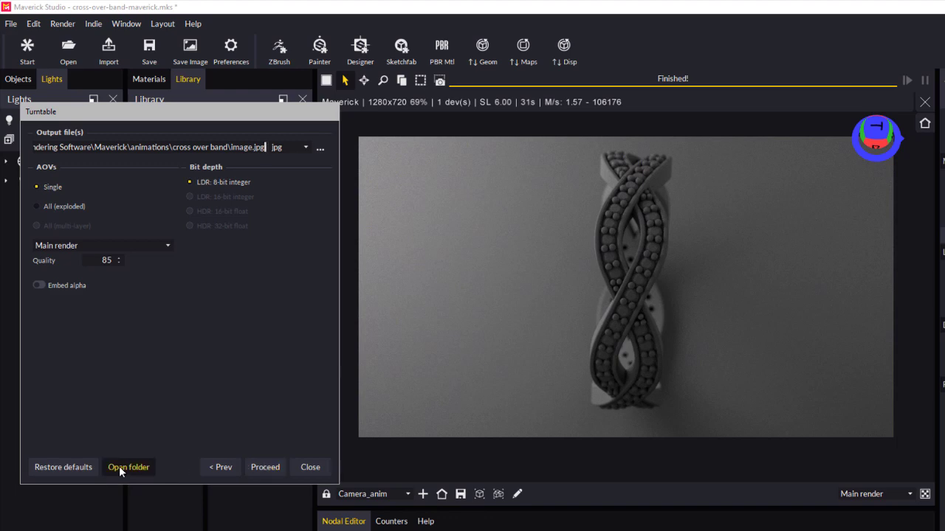
Disable Clay material so the turntable renders the ring's full rose-gold and diamond materials
click(228, 469)
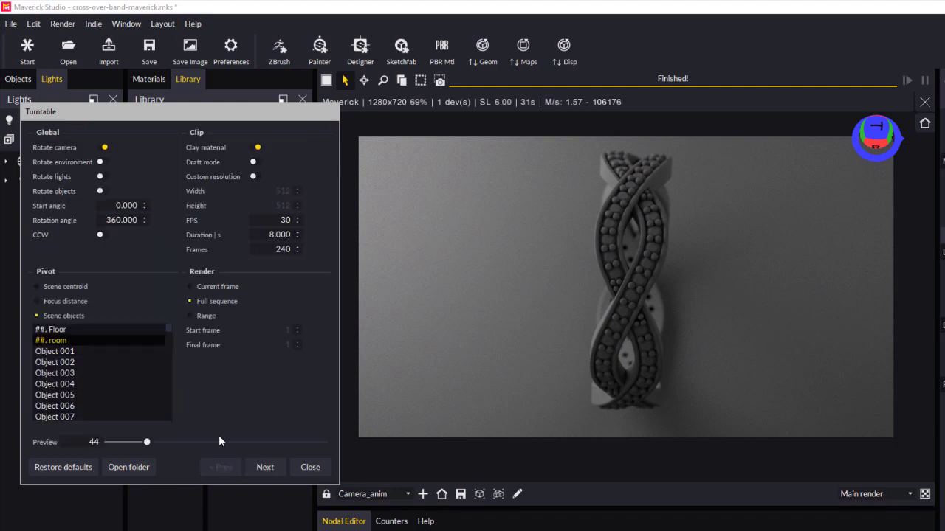
click(253, 149)
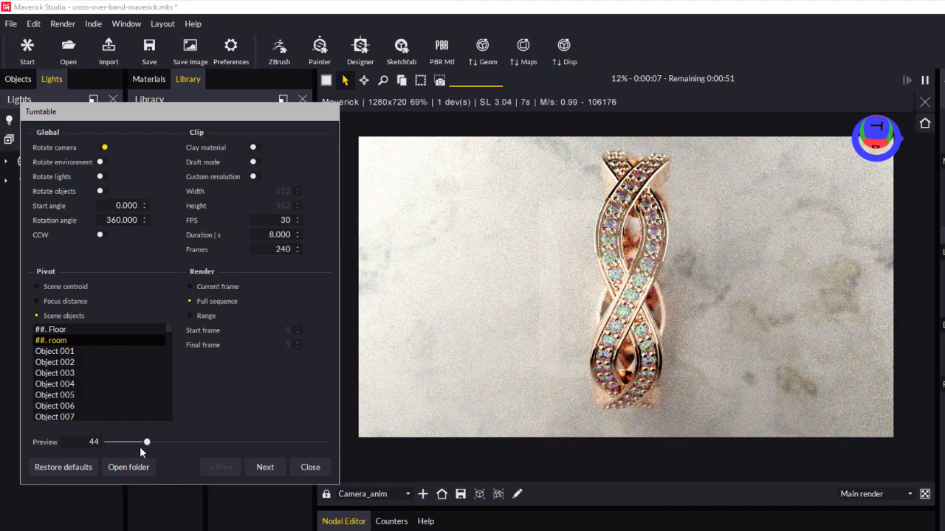
drag(146, 442, 108, 442)
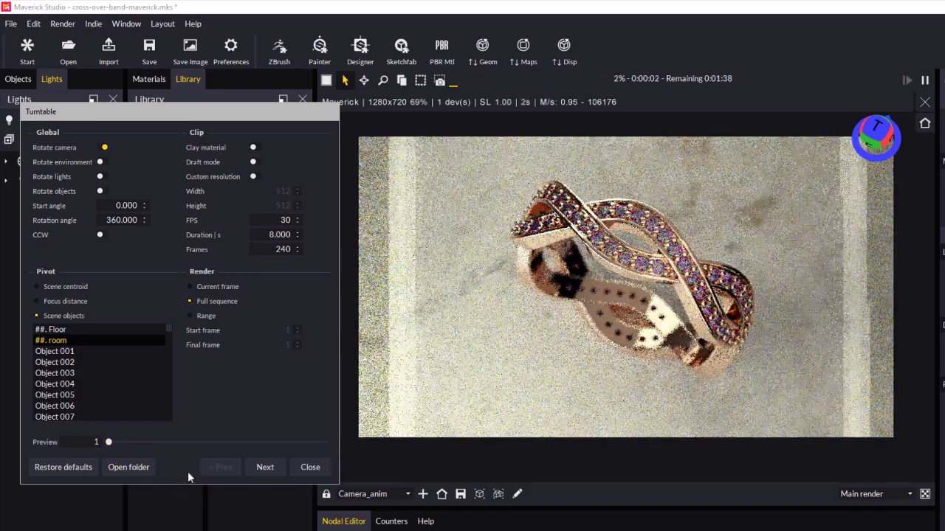
click(265, 467)
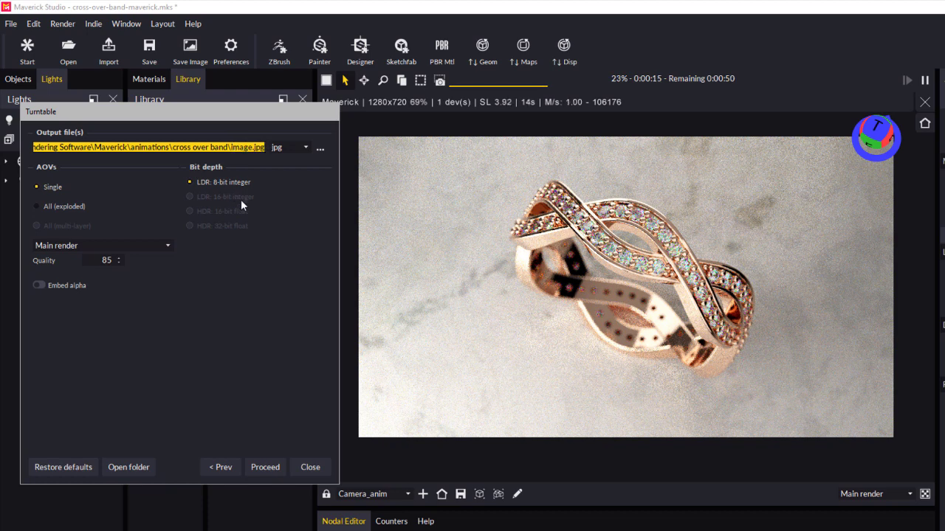
Start the turntable frame render, then stop it after 7 of 240 frames
click(269, 468)
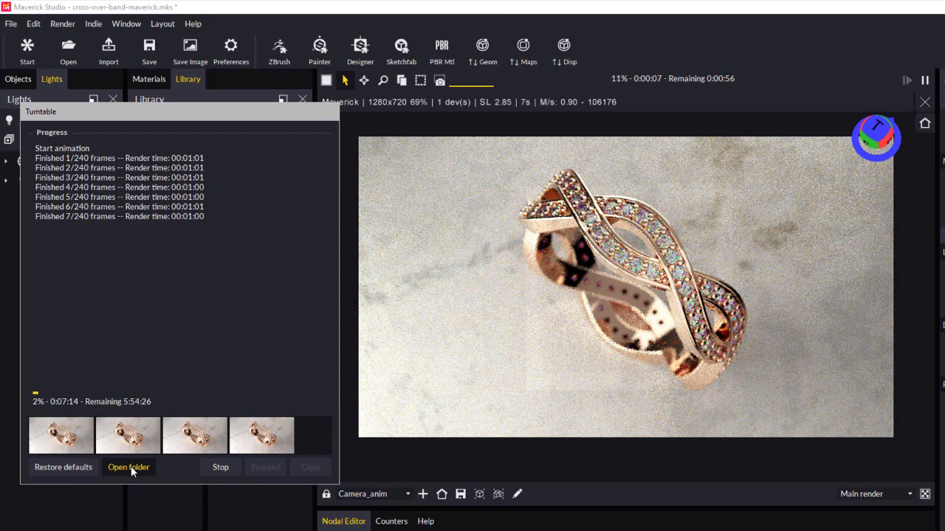
click(217, 469)
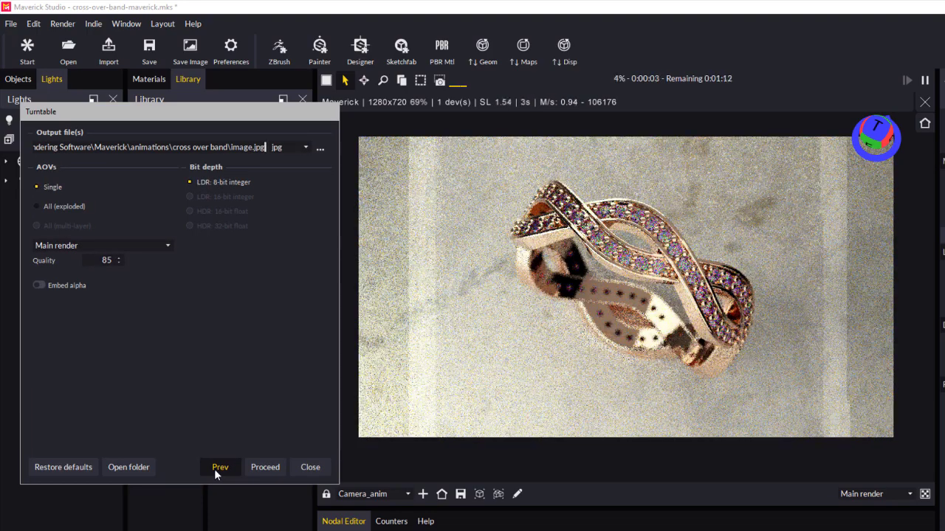
Open the cross over band output folder, deselect everything, and scroll up to image_001
click(130, 467)
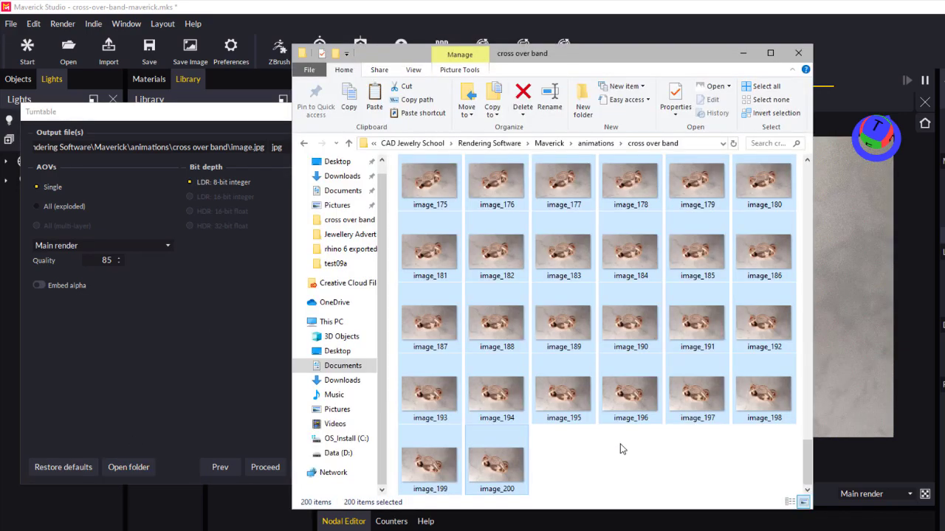
click(620, 444)
drag(809, 460, 808, 177)
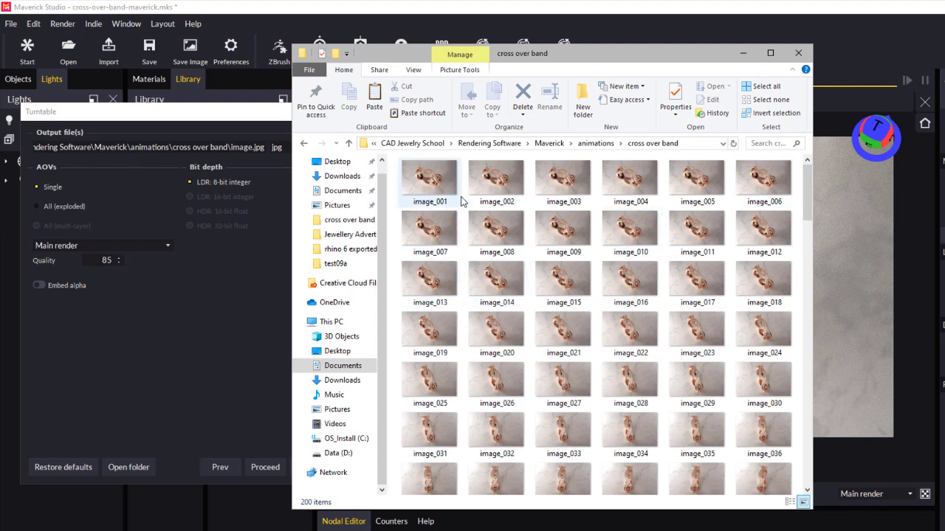
mouse_move(461, 201)
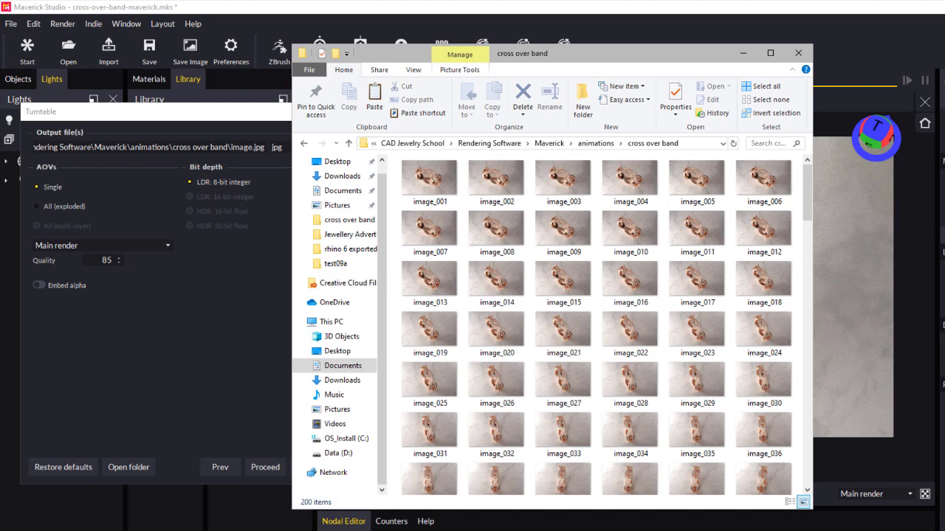
Search the Start menu for 'video' and launch Video Editor
click(14, 522)
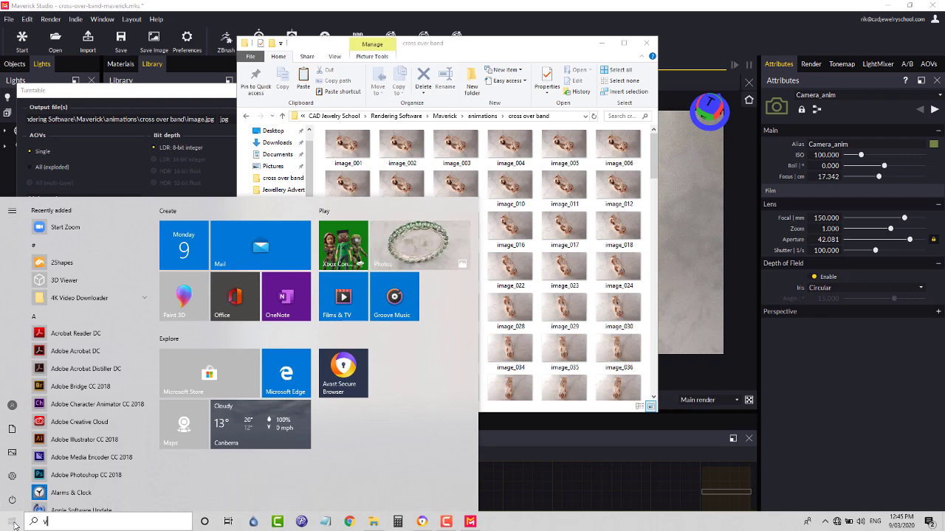
text(vi)
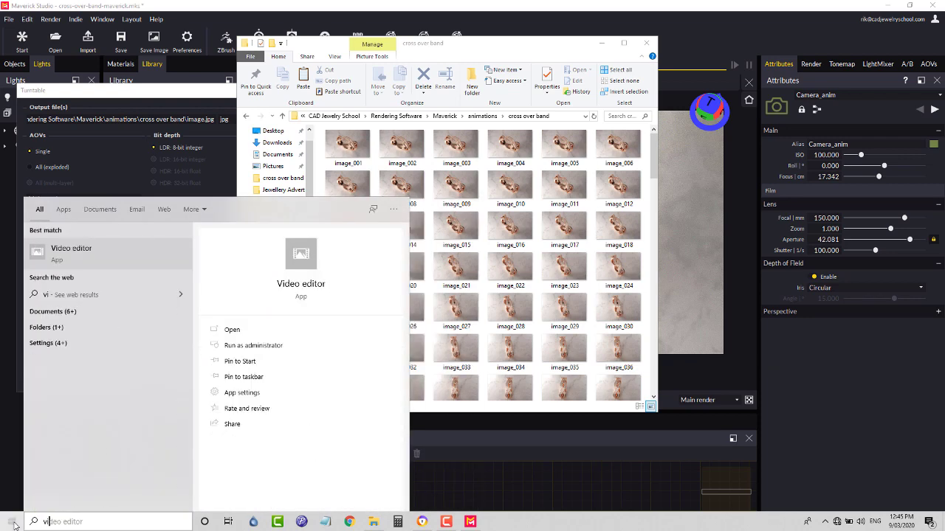
text(deo)
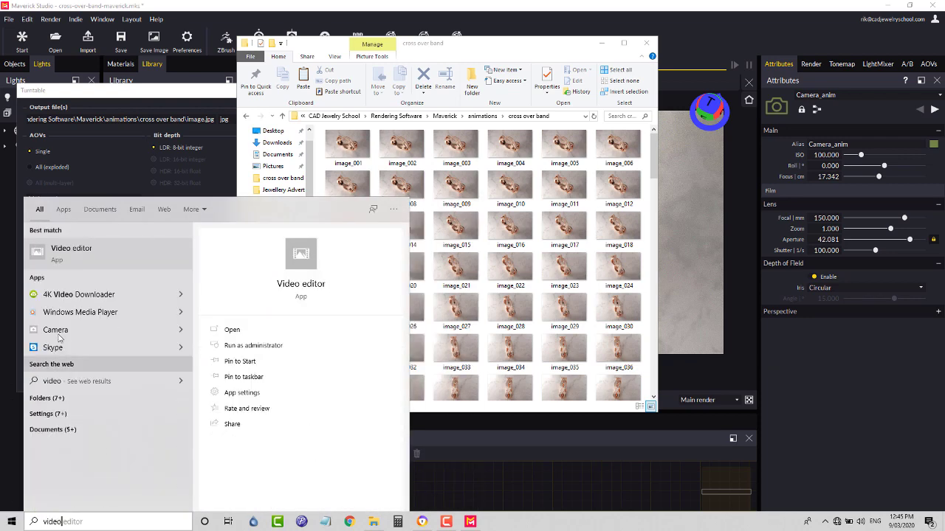
click(102, 258)
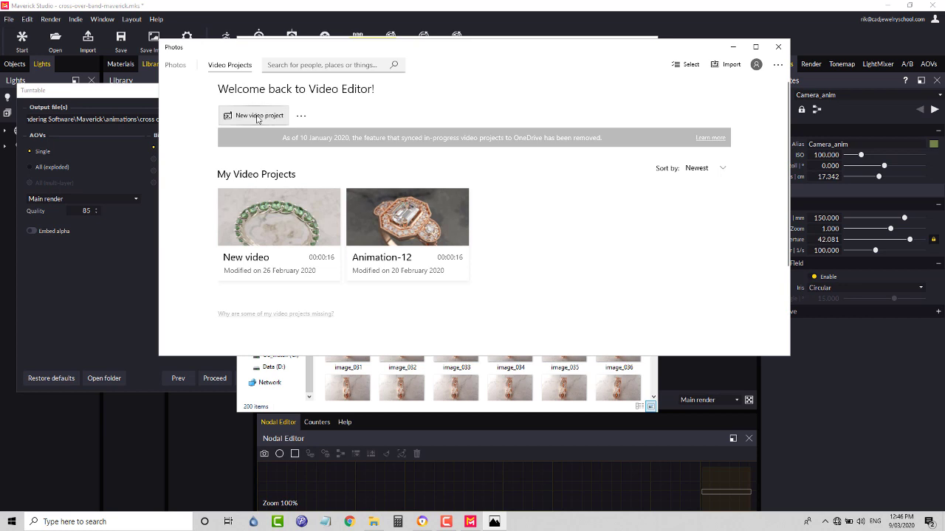
Create a new video project named 'Cross Over Band'
click(257, 116)
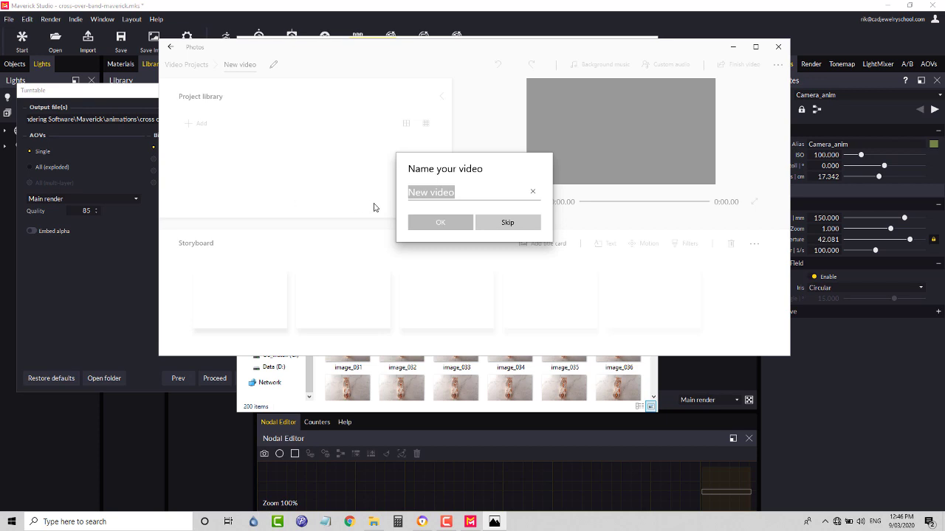
text(Cr)
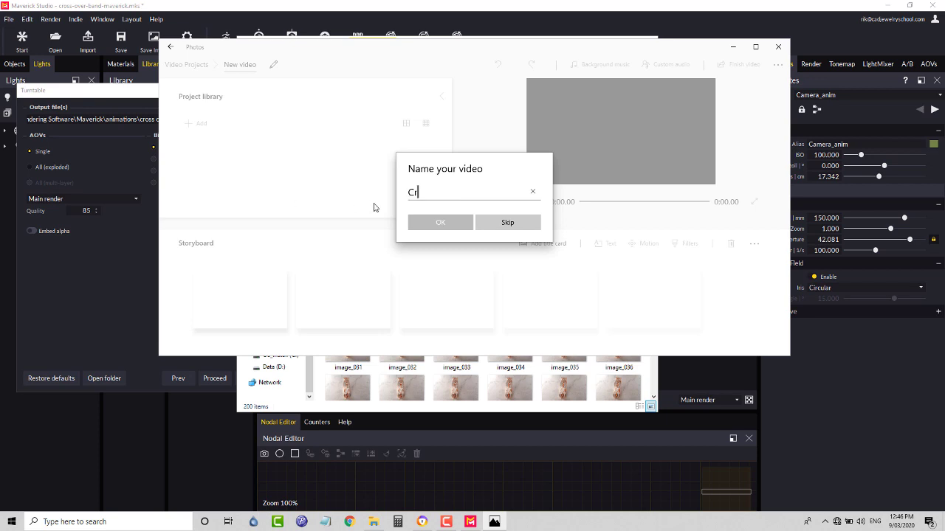
text(oss Over Band)
click(443, 225)
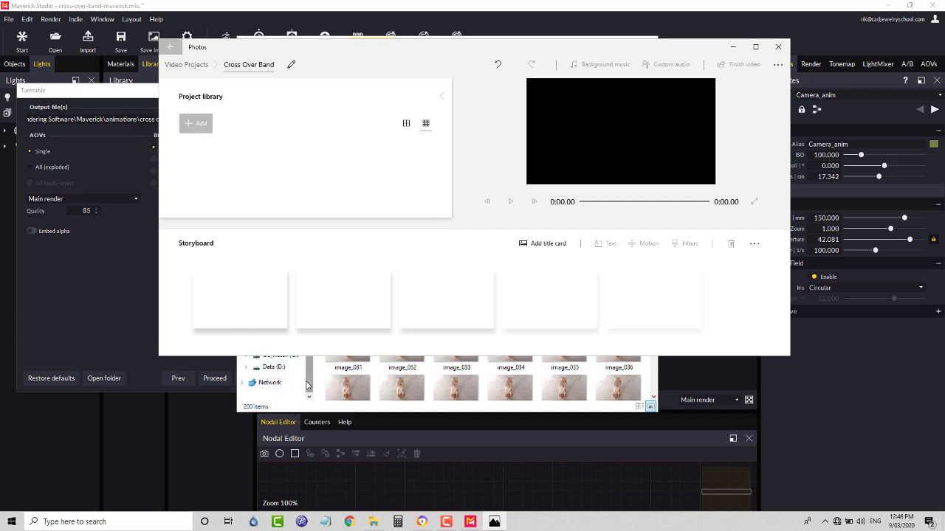
Drag frames image_001 through image_200 from Explorer into the Cross Over Band project library
click(309, 385)
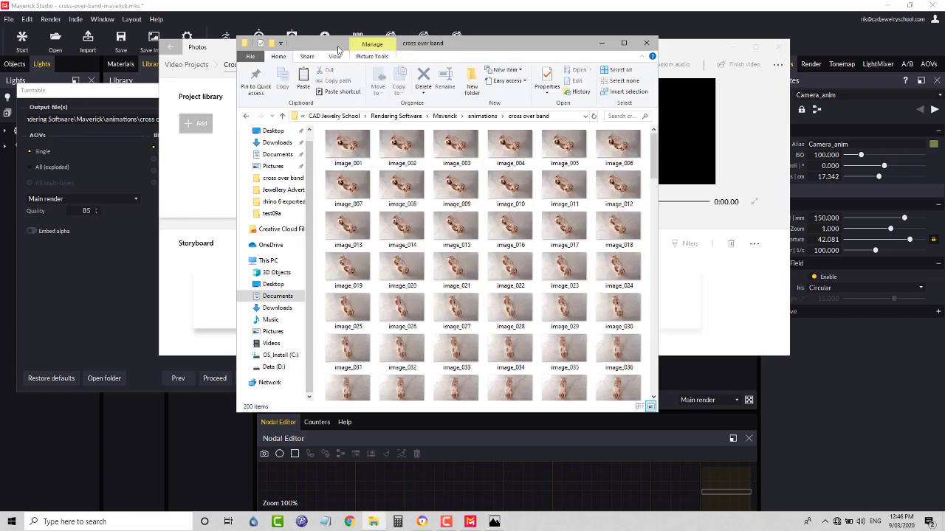
drag(371, 47, 559, 53)
click(535, 152)
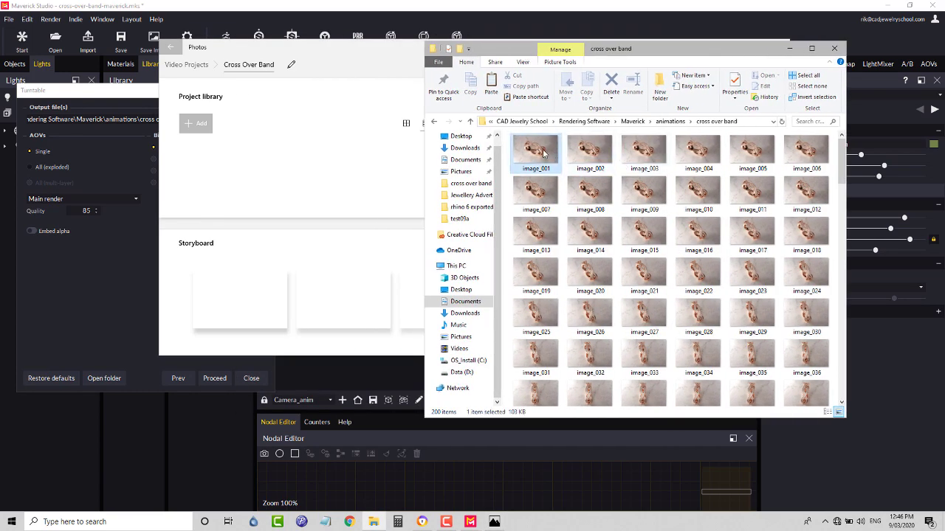
drag(841, 180, 841, 417)
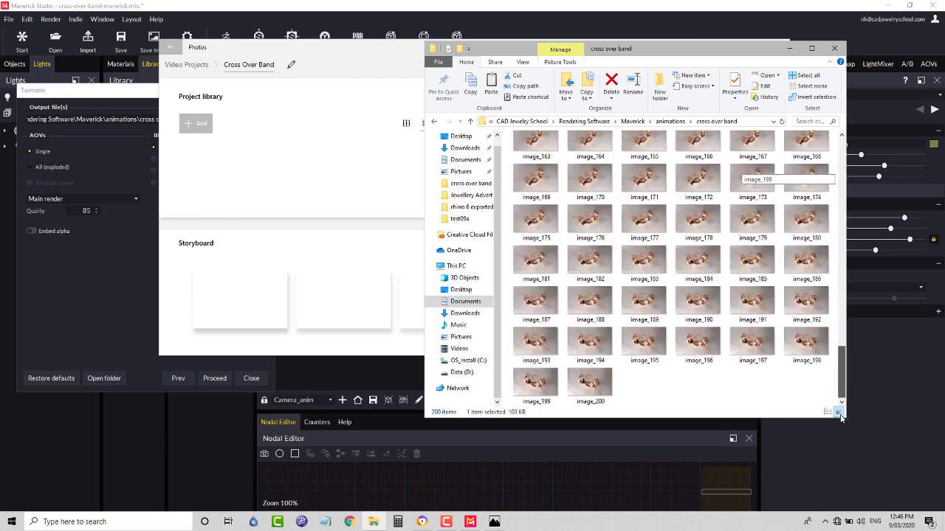
shift+click(594, 374)
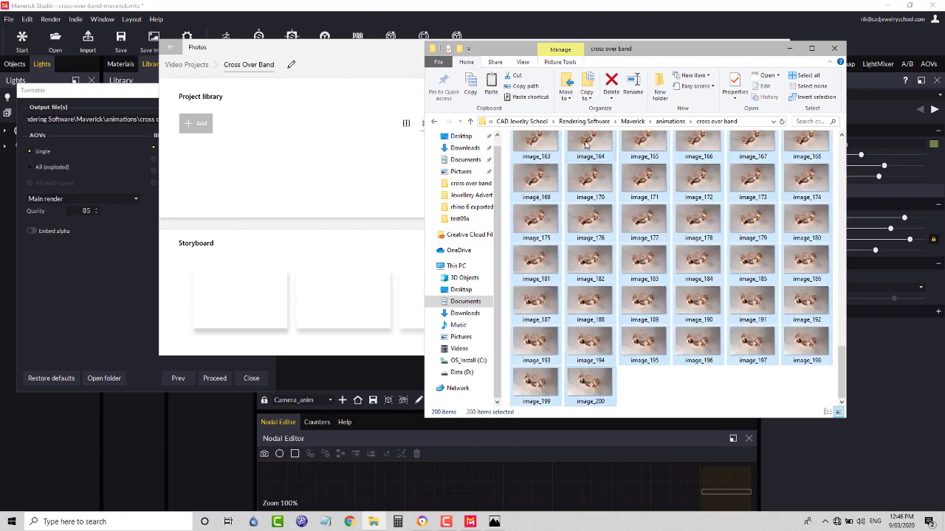
drag(586, 144, 322, 188)
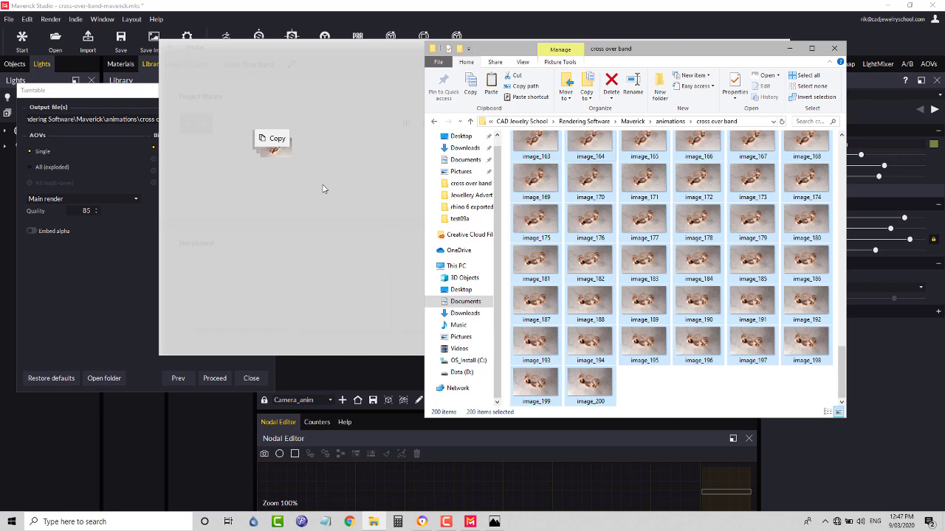
drag(323, 189, 284, 182)
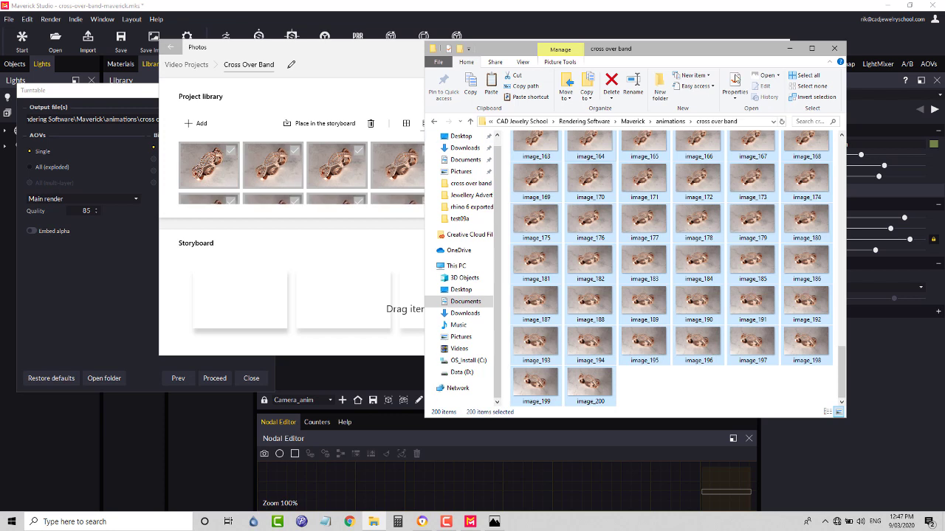
click(788, 49)
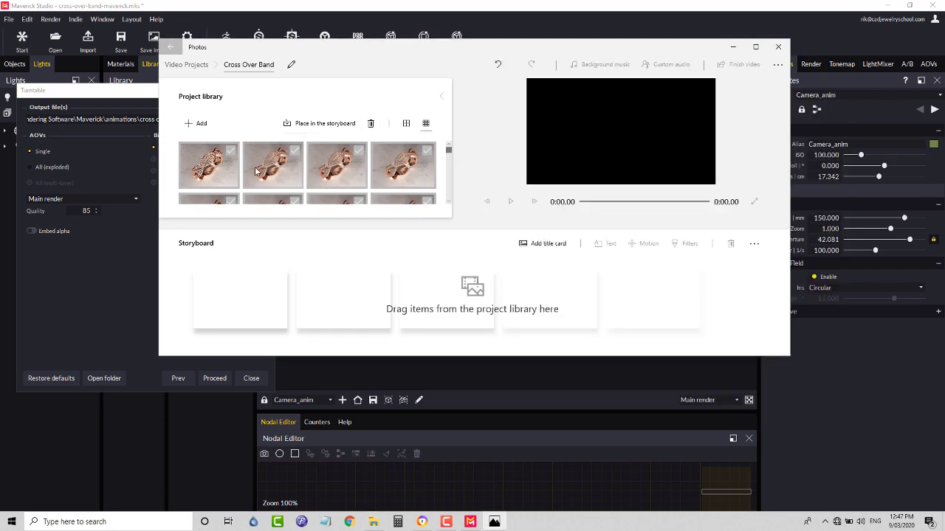
Place the library frames on the storyboard and select all 200 clips
click(303, 130)
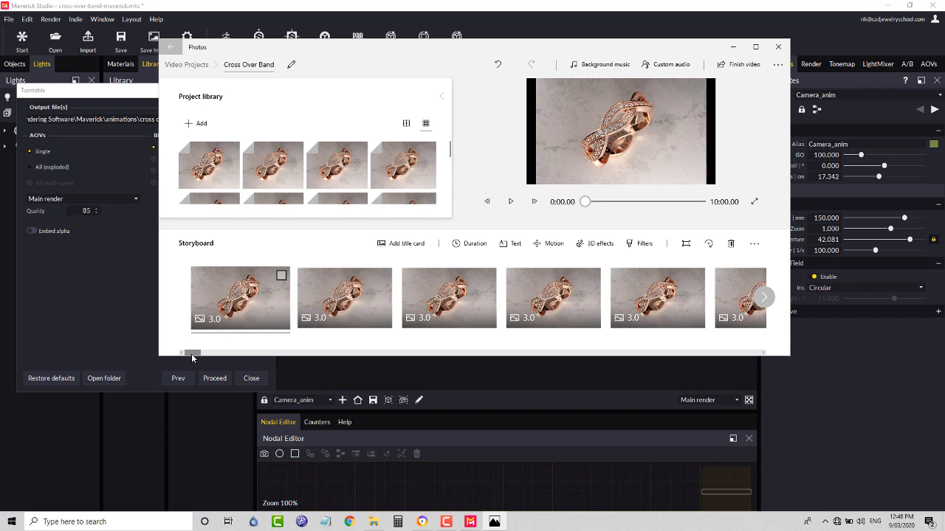
drag(191, 354, 724, 352)
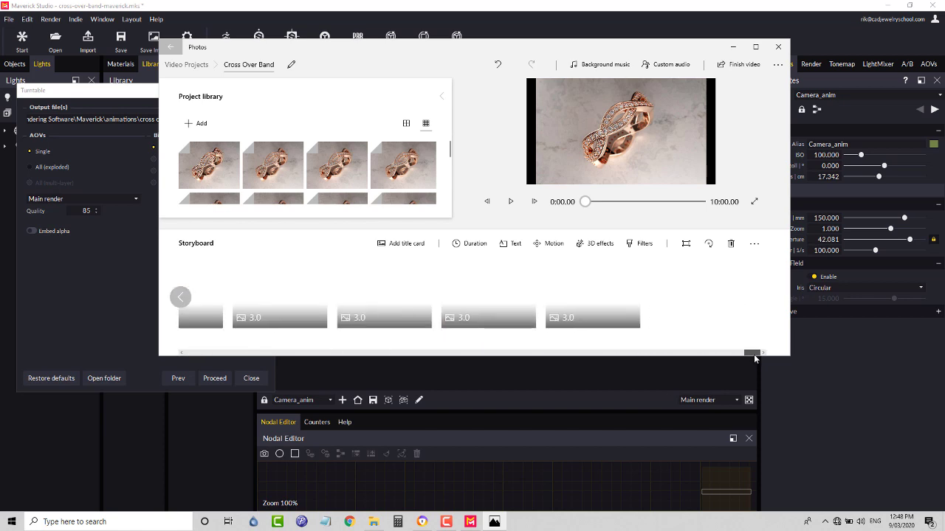
key(shift)
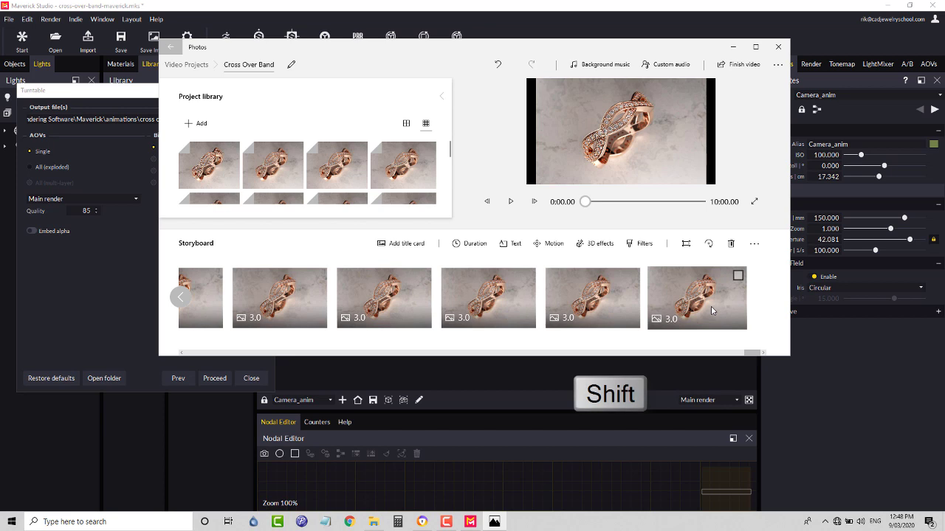
shift+click(711, 310)
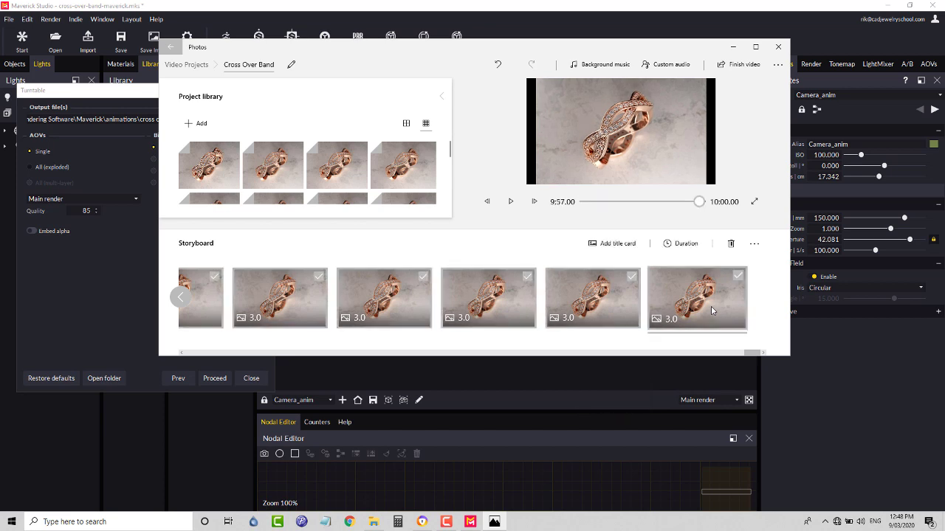
Set every clip to 0.05 seconds for a 0:13.33 video, then play it back
click(691, 245)
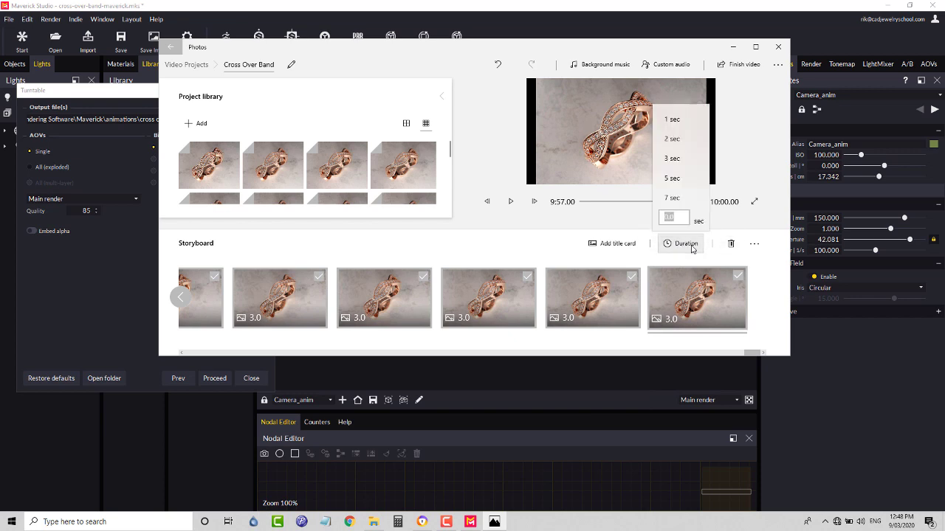
click(673, 213)
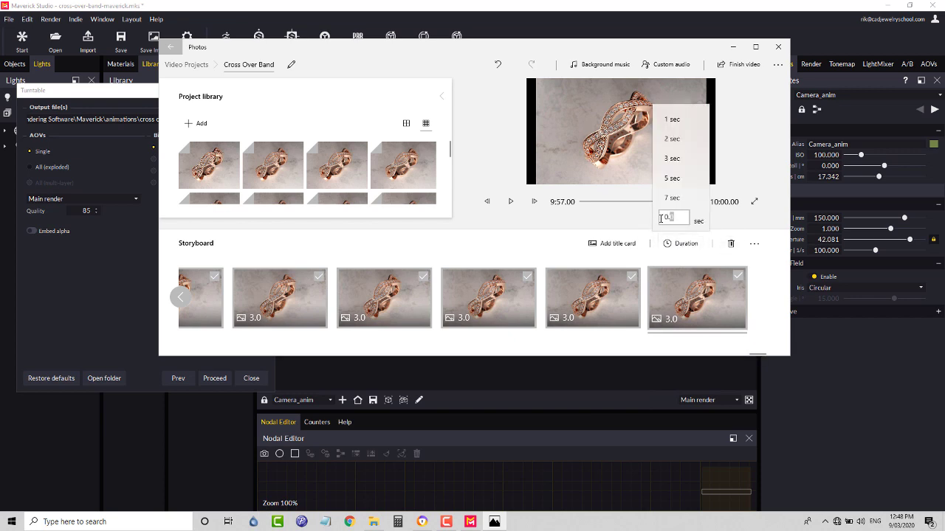
drag(673, 214, 657, 219)
text(0.05)
key(Return)
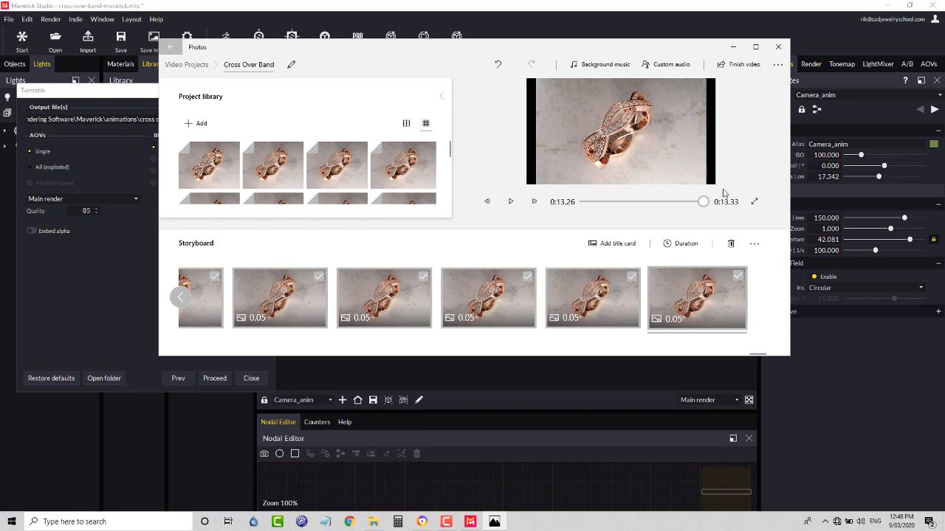
click(515, 208)
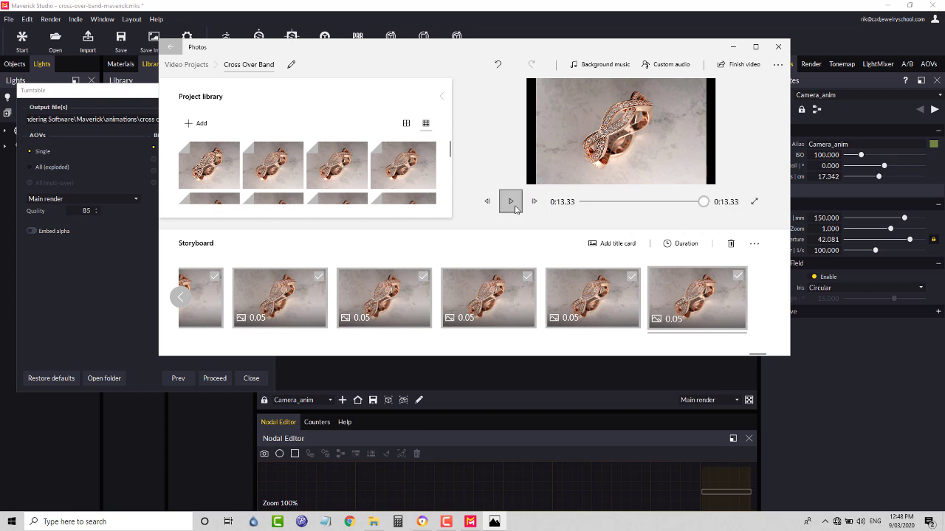
click(511, 201)
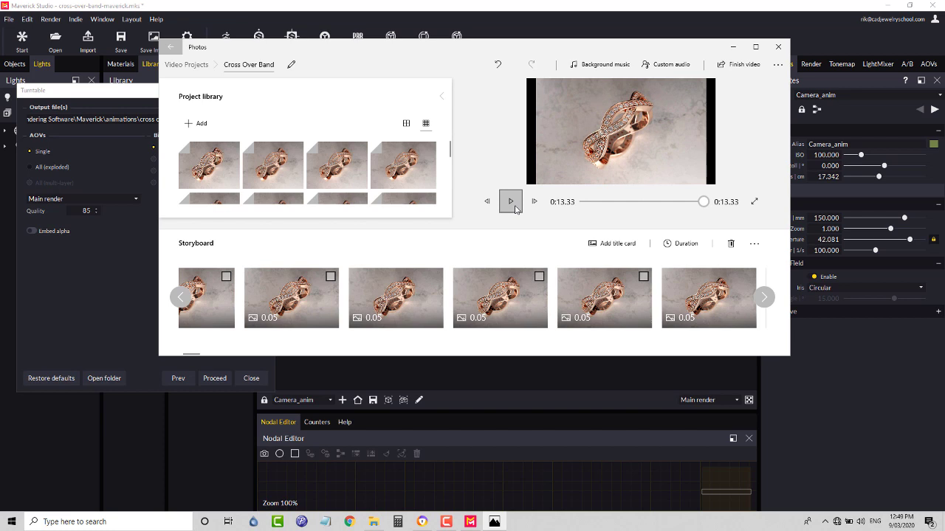
Export the video at High 1080p, saved as 'Cross Over Band - animation'
click(742, 65)
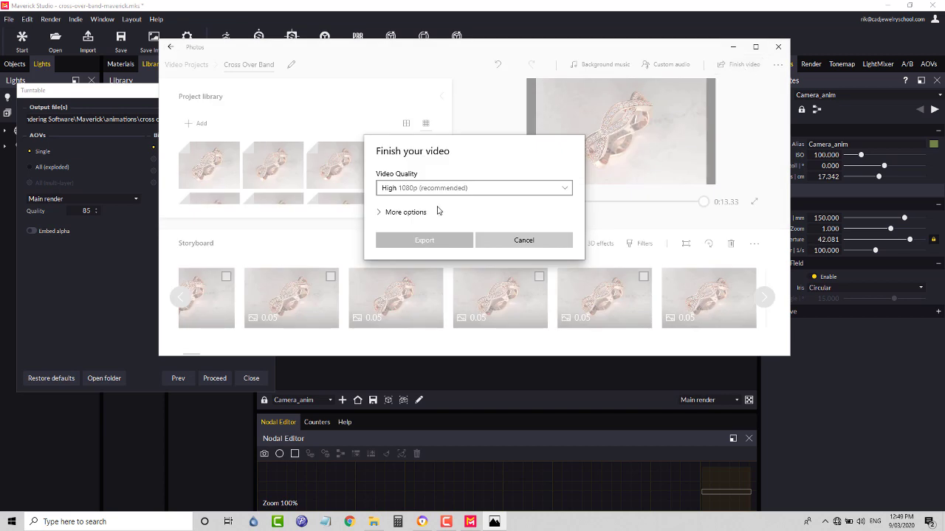
click(514, 190)
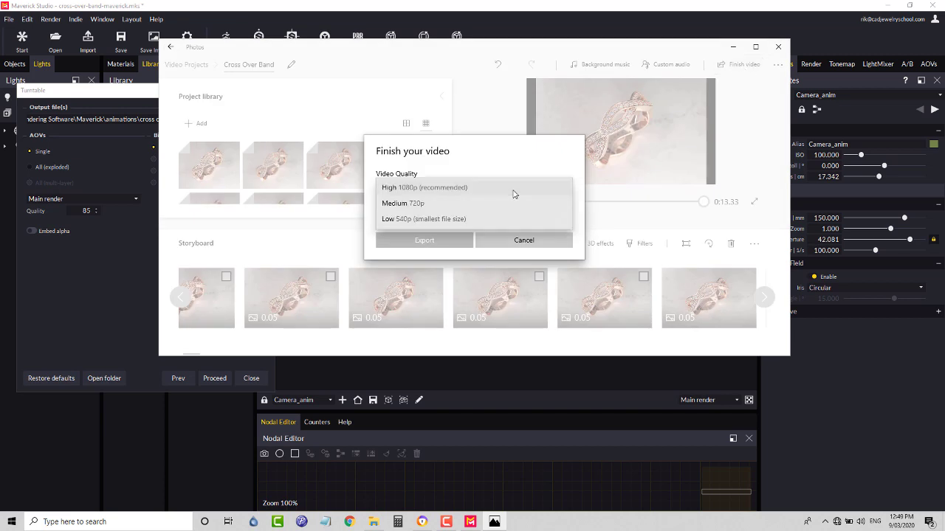
click(422, 189)
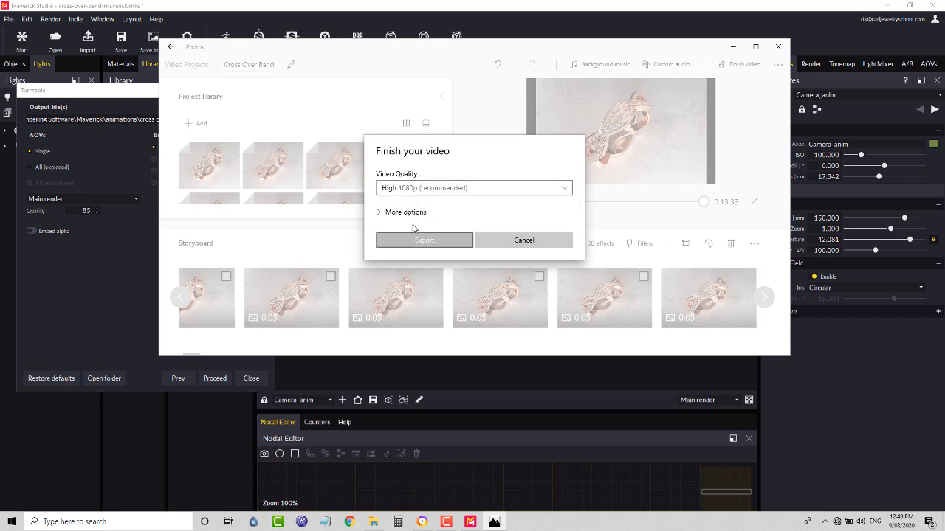
click(399, 214)
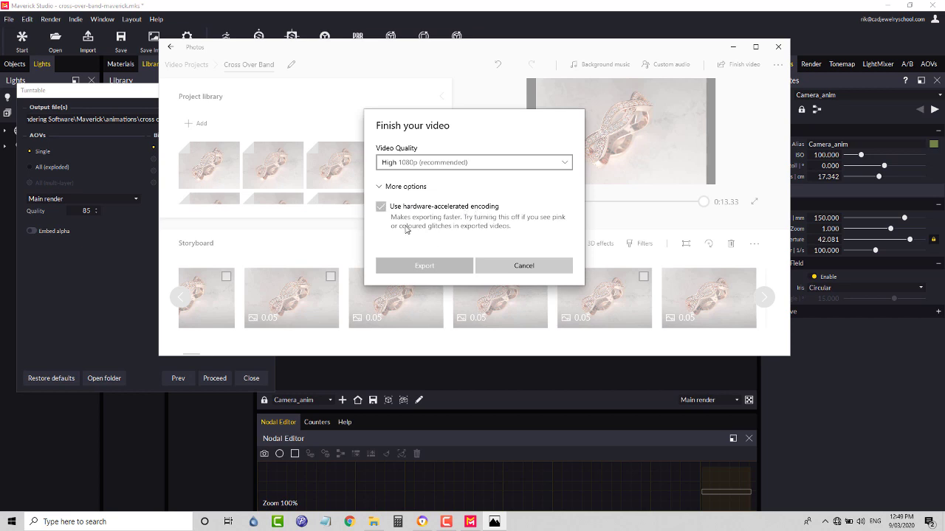
click(427, 267)
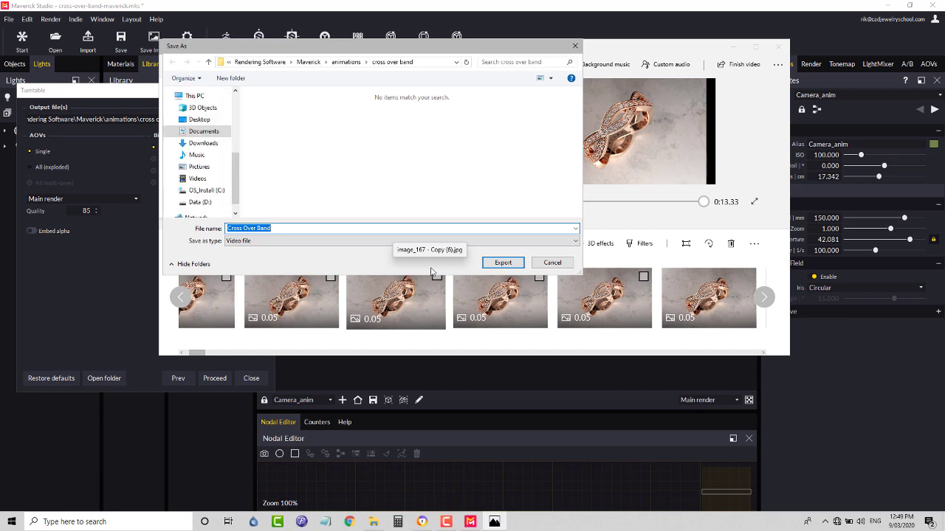
click(284, 232)
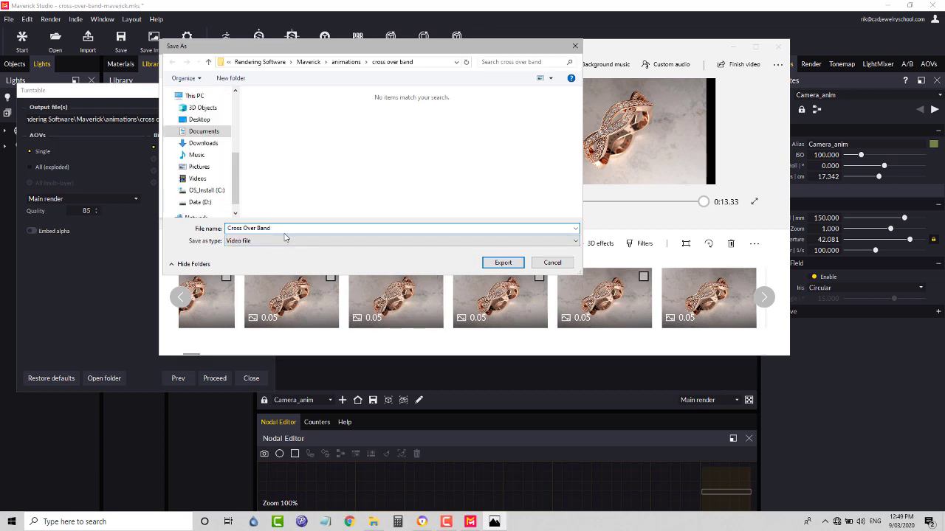
text(- animation)
click(502, 263)
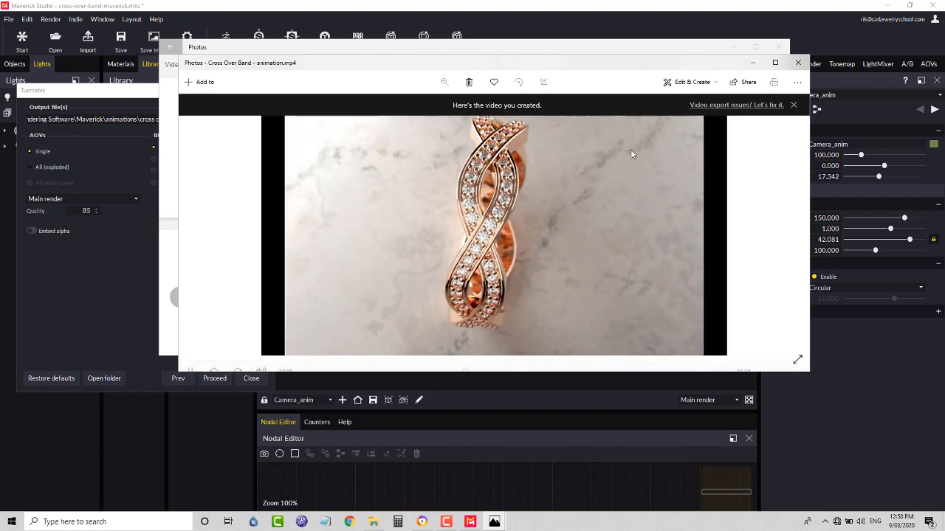
Maximize the Photos player, then return to the cross over band folder holding the new MP4
click(774, 64)
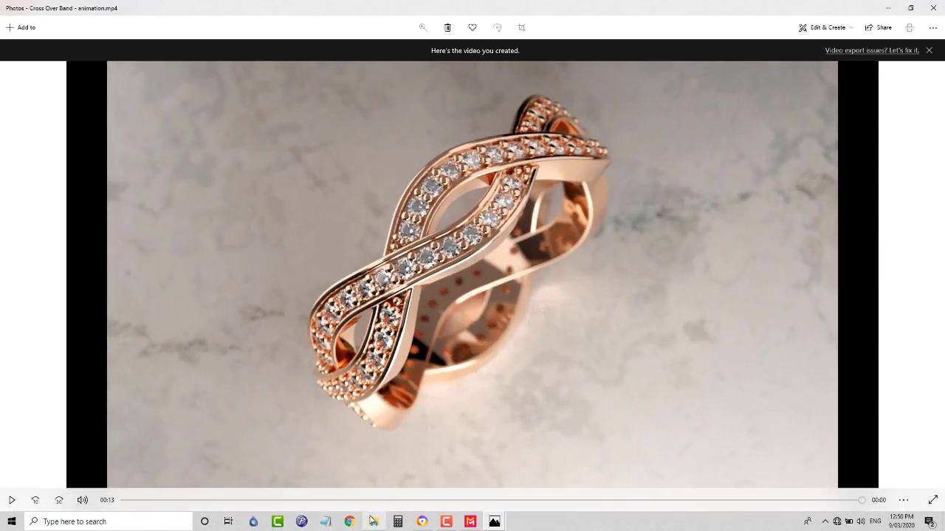
click(373, 521)
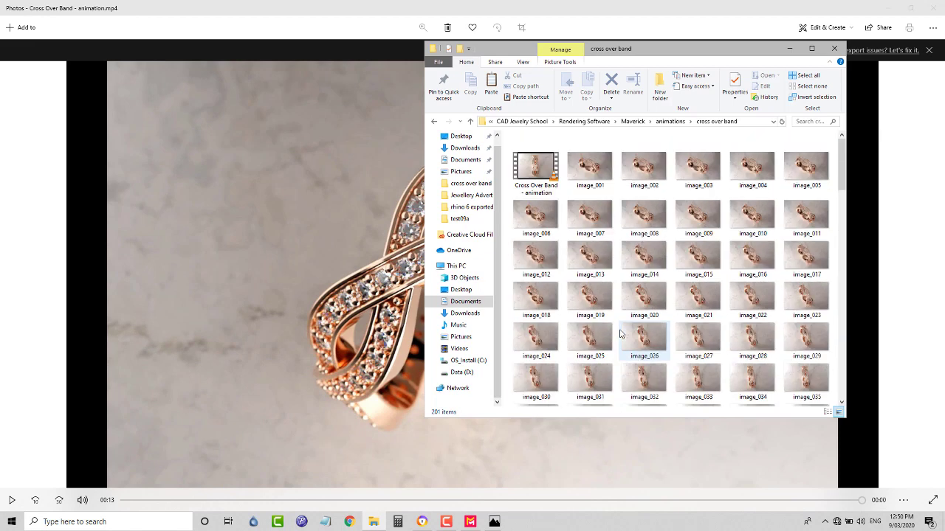